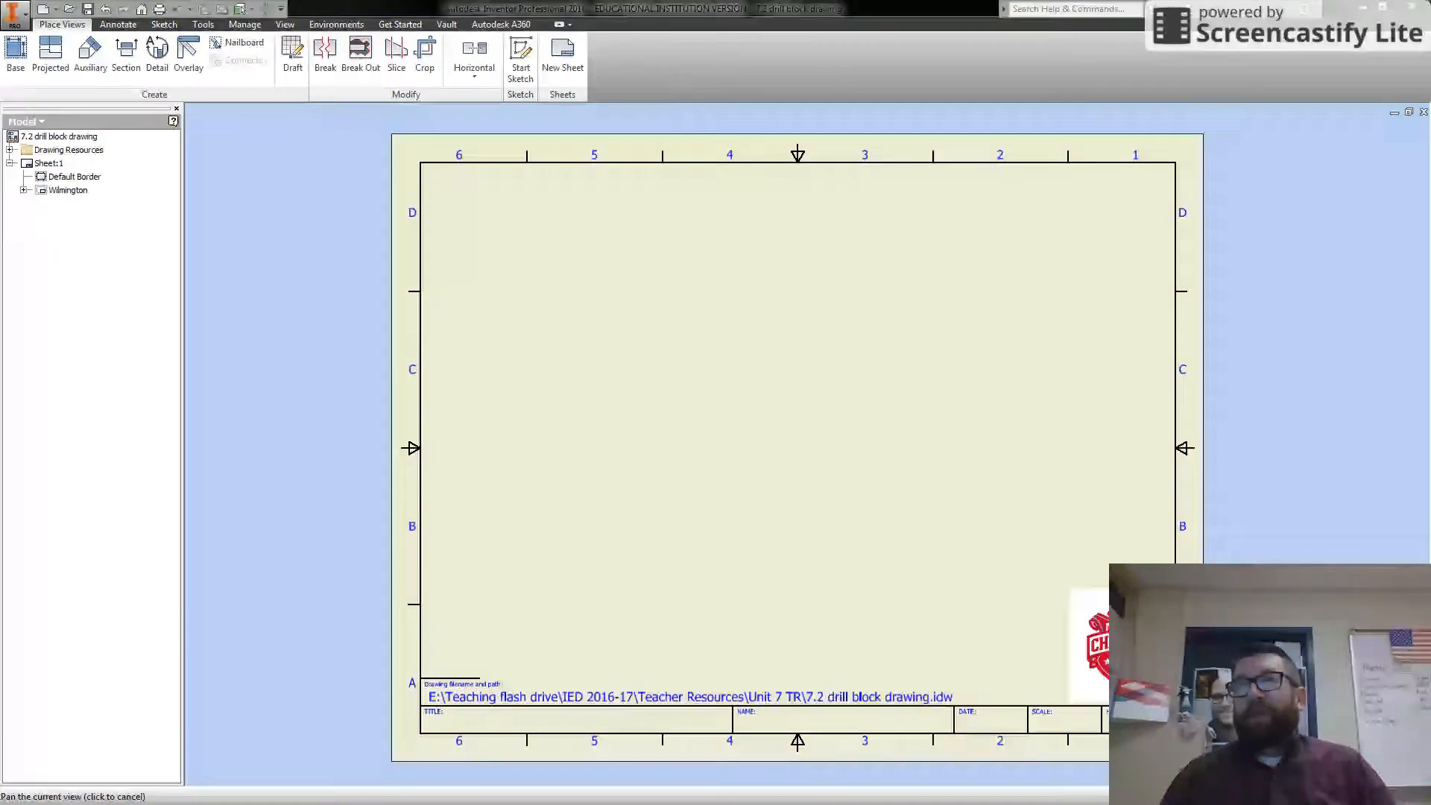
# - Start a base view using the 7.2 drill block part from the Teaching flash drive's IED 2016-17 > Teacher Resources > Unit 7 TR folder
pyautogui.press('Escape')
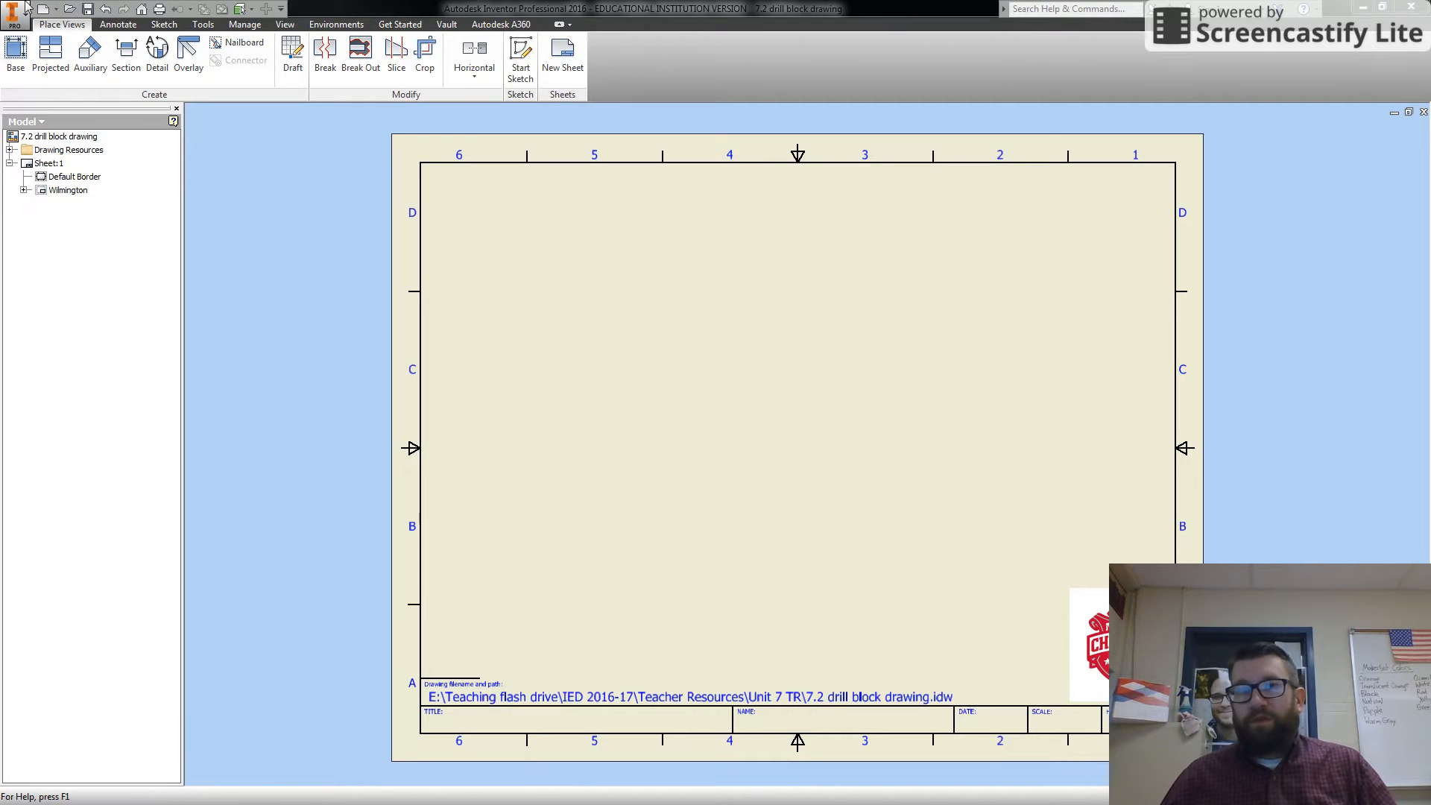
pyautogui.click(7, 60)
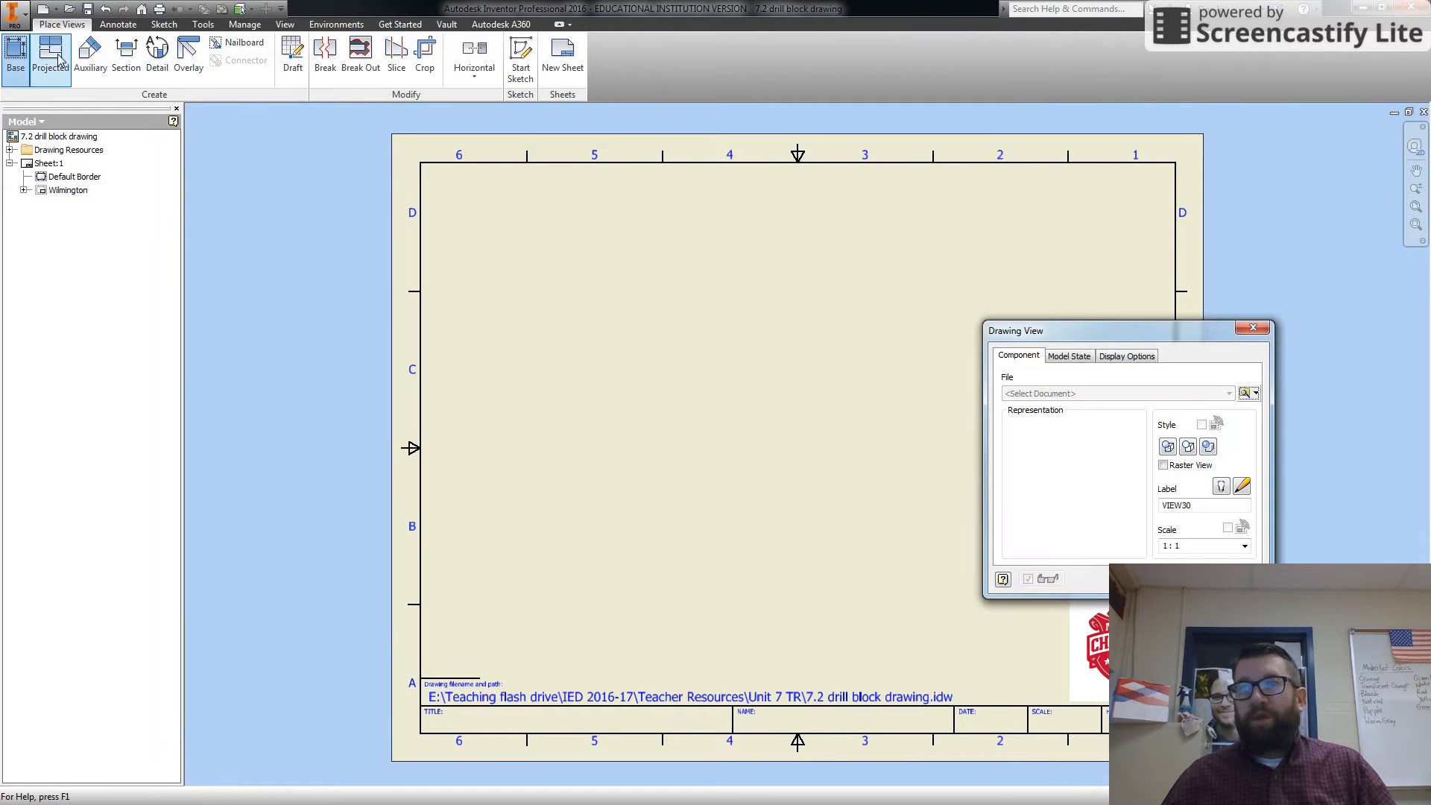
pyautogui.click(1245, 395)
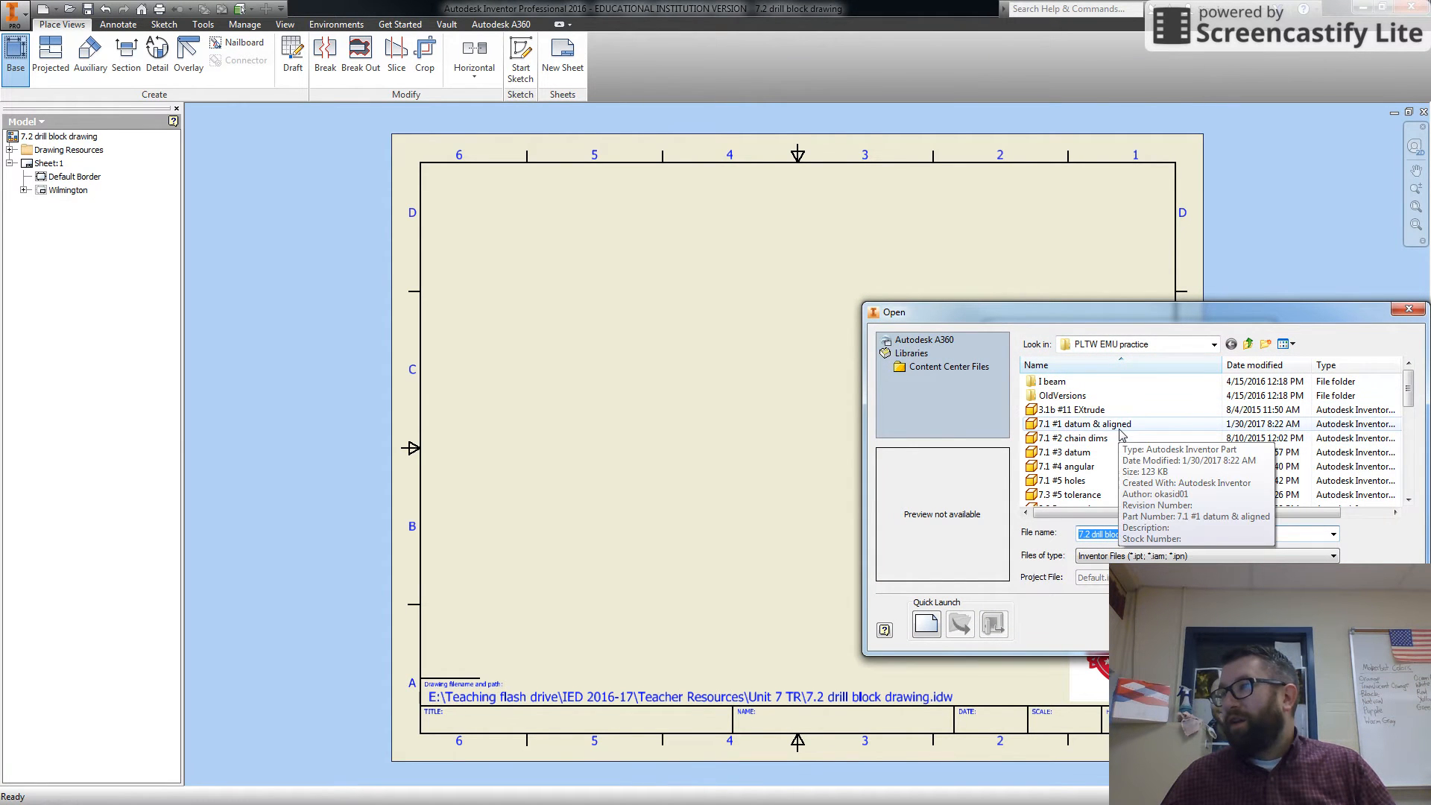
pyautogui.click(1213, 345)
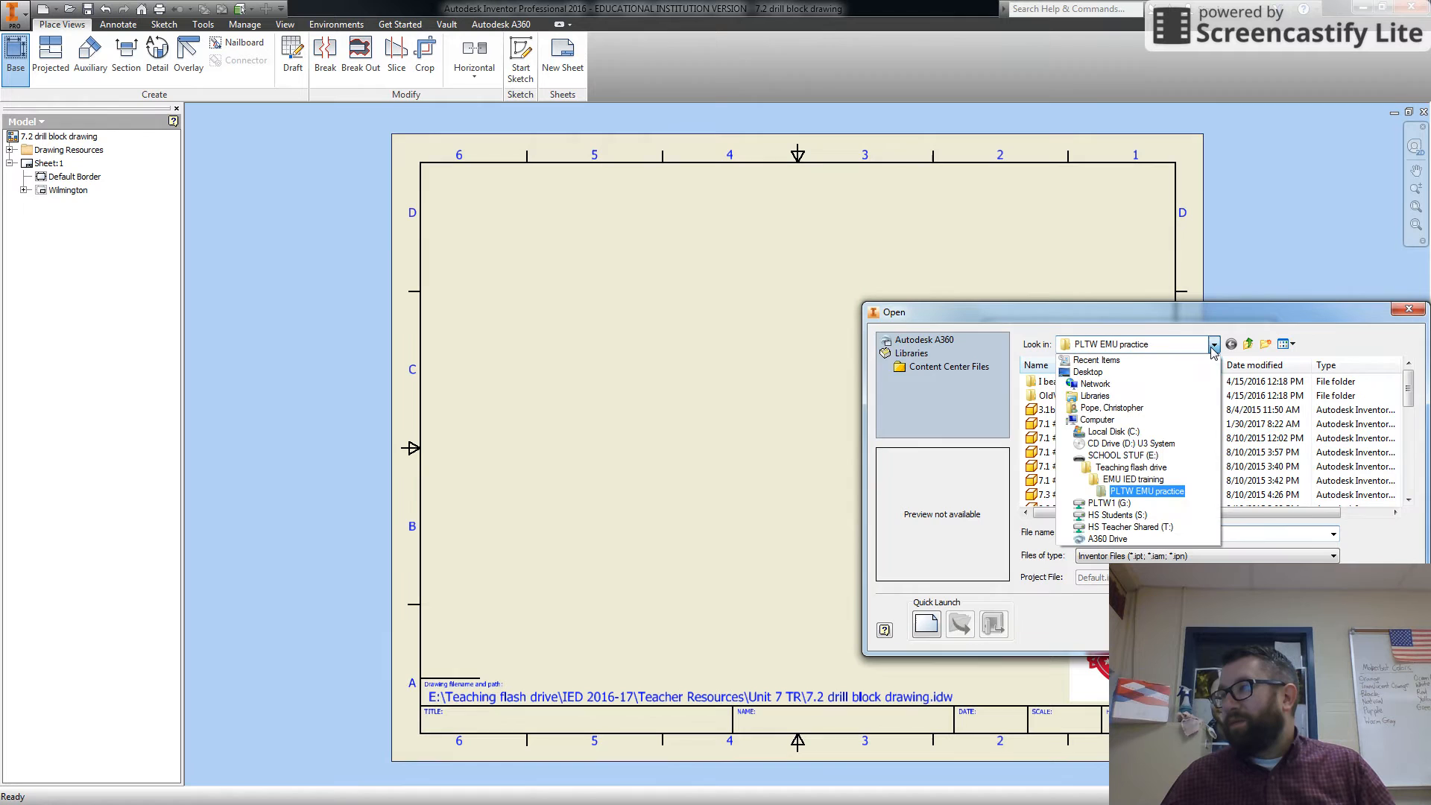
pyautogui.click(1159, 467)
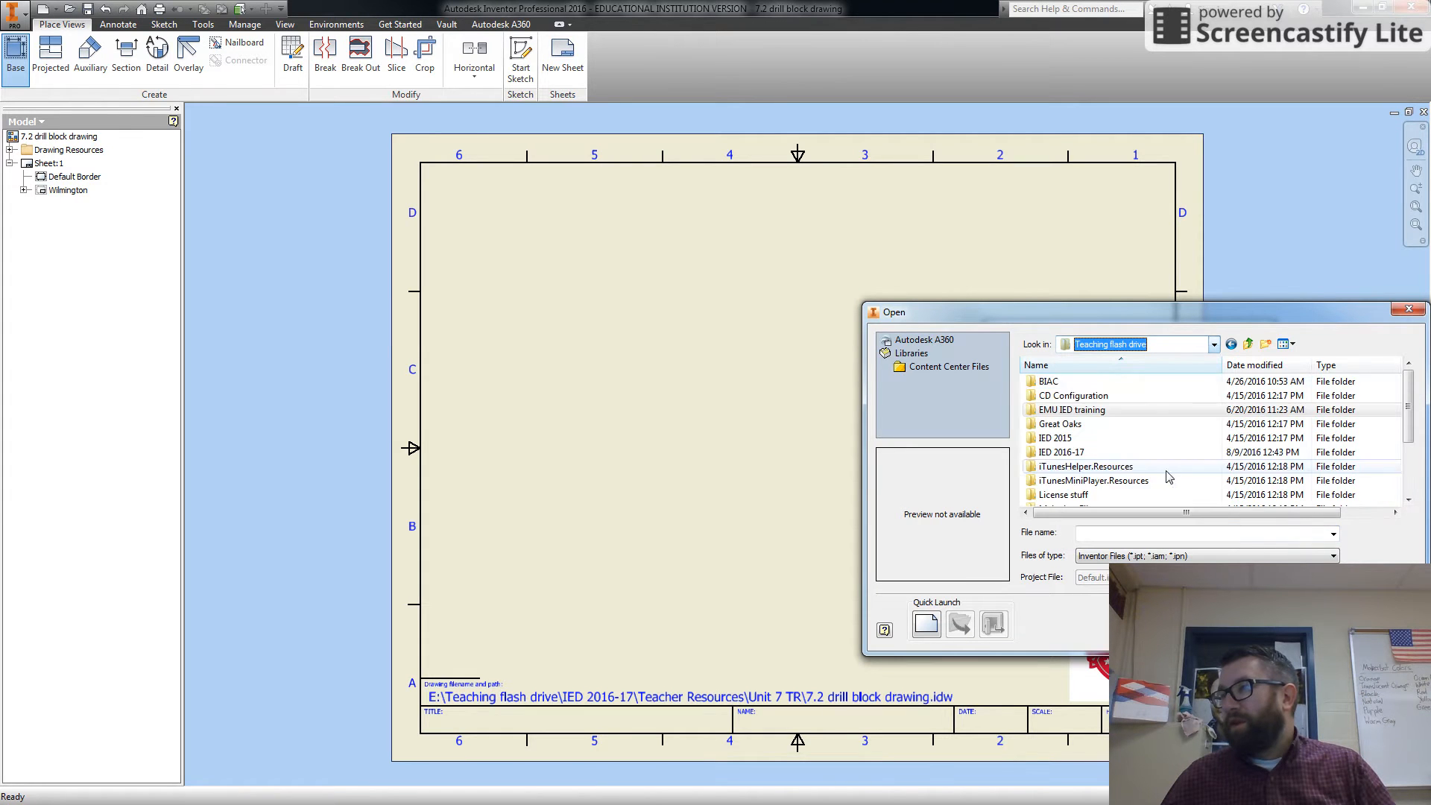
pyautogui.doubleClick(1102, 456)
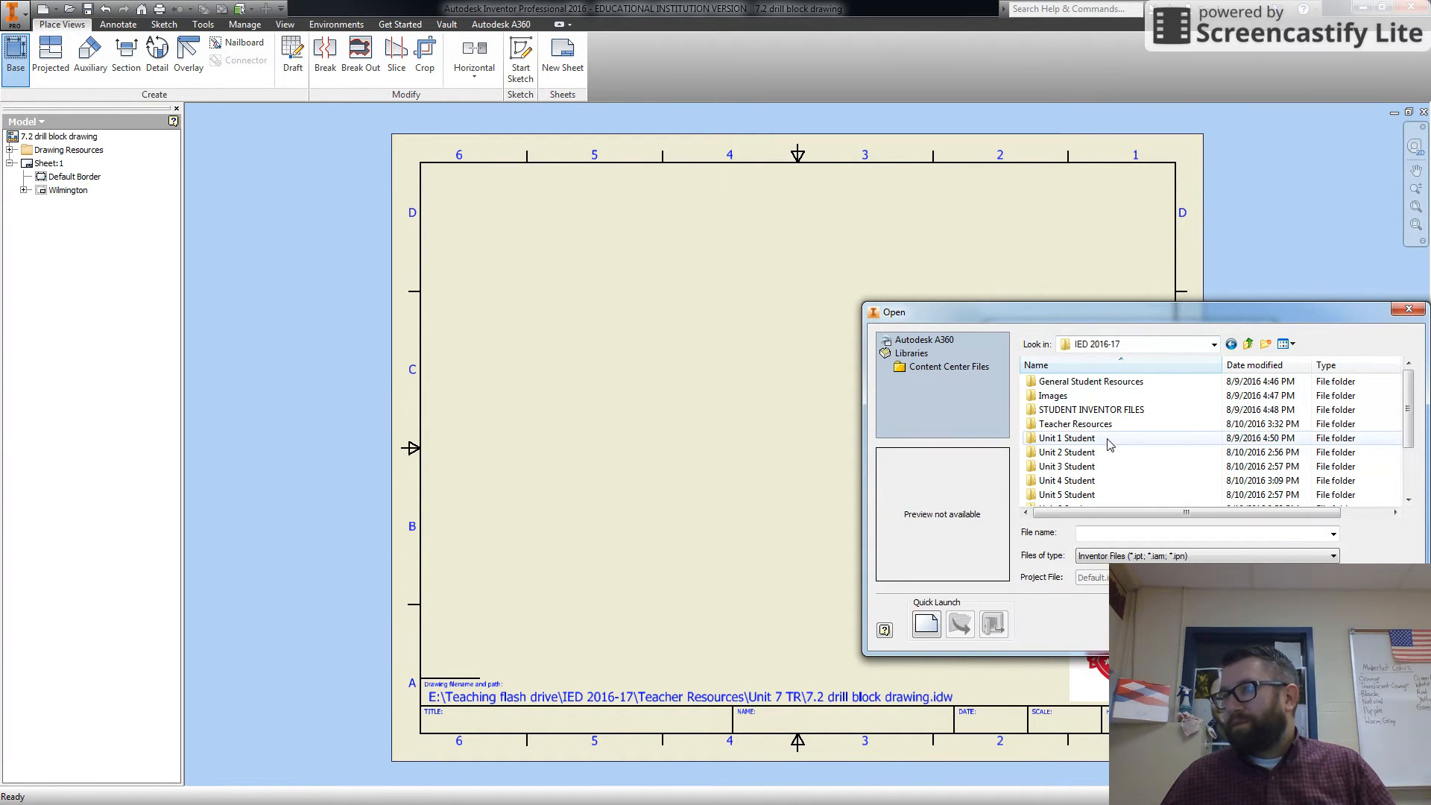
pyautogui.doubleClick(1107, 424)
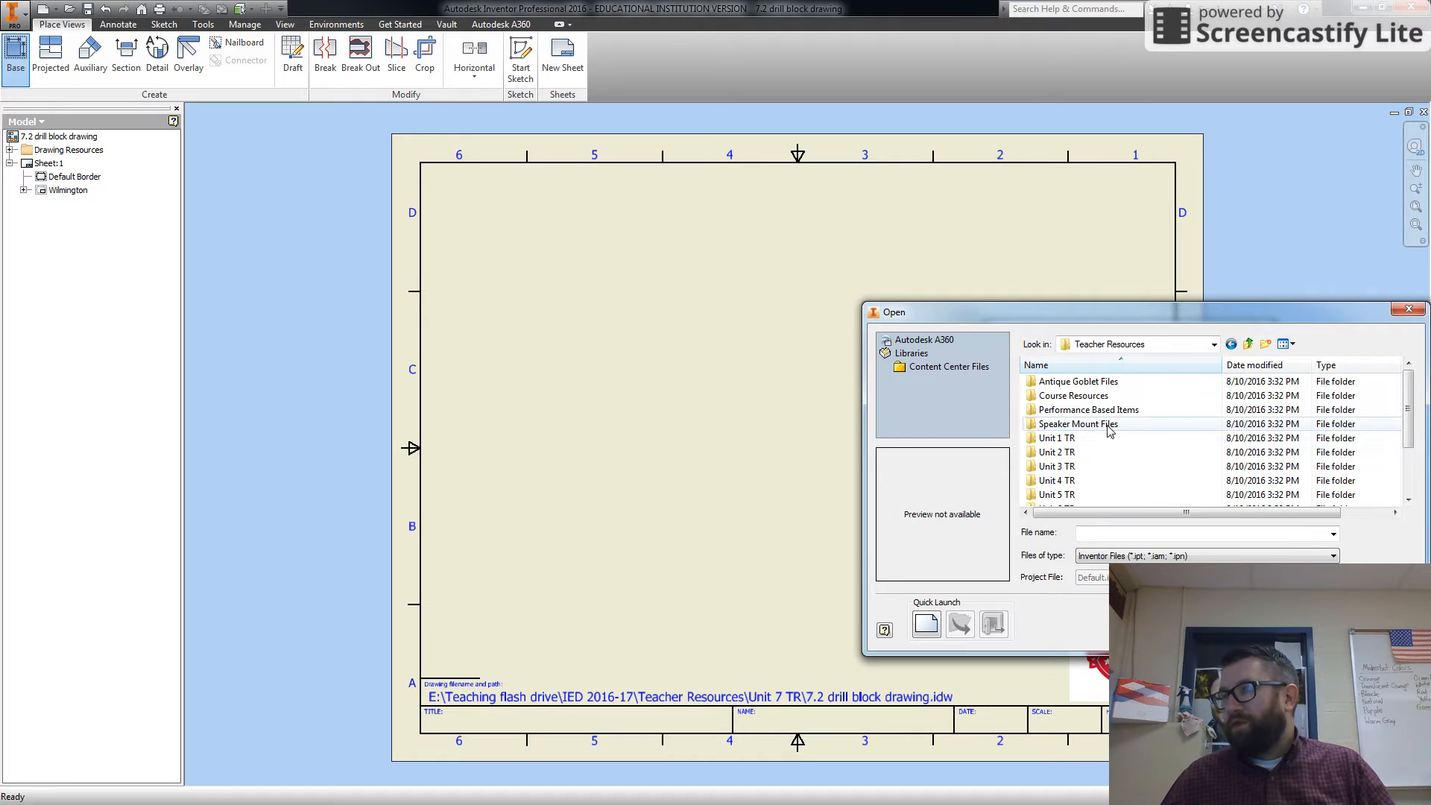
pyautogui.scroll(-1, 1085, 458)
pyautogui.doubleClick(1074, 481)
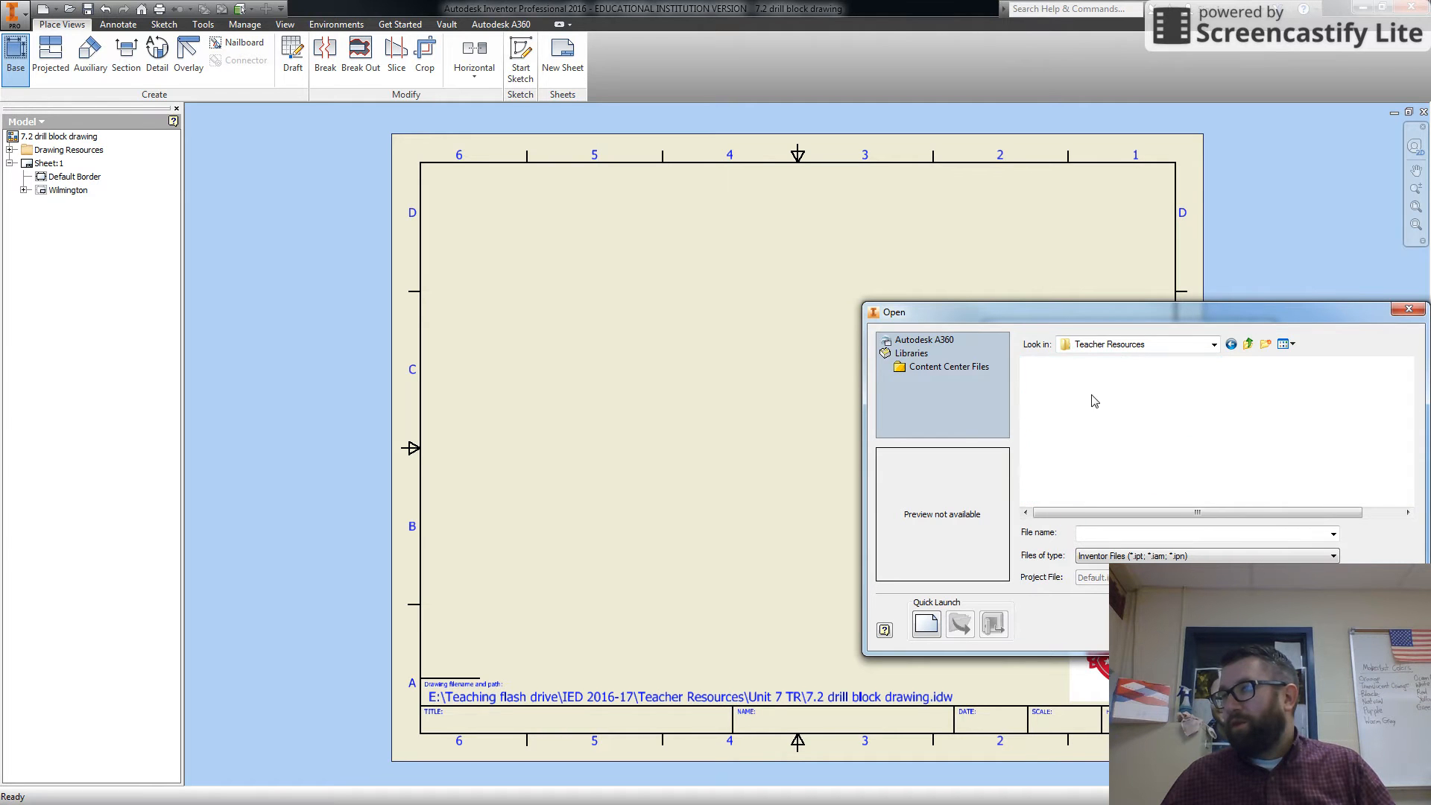
pyautogui.click(1114, 410)
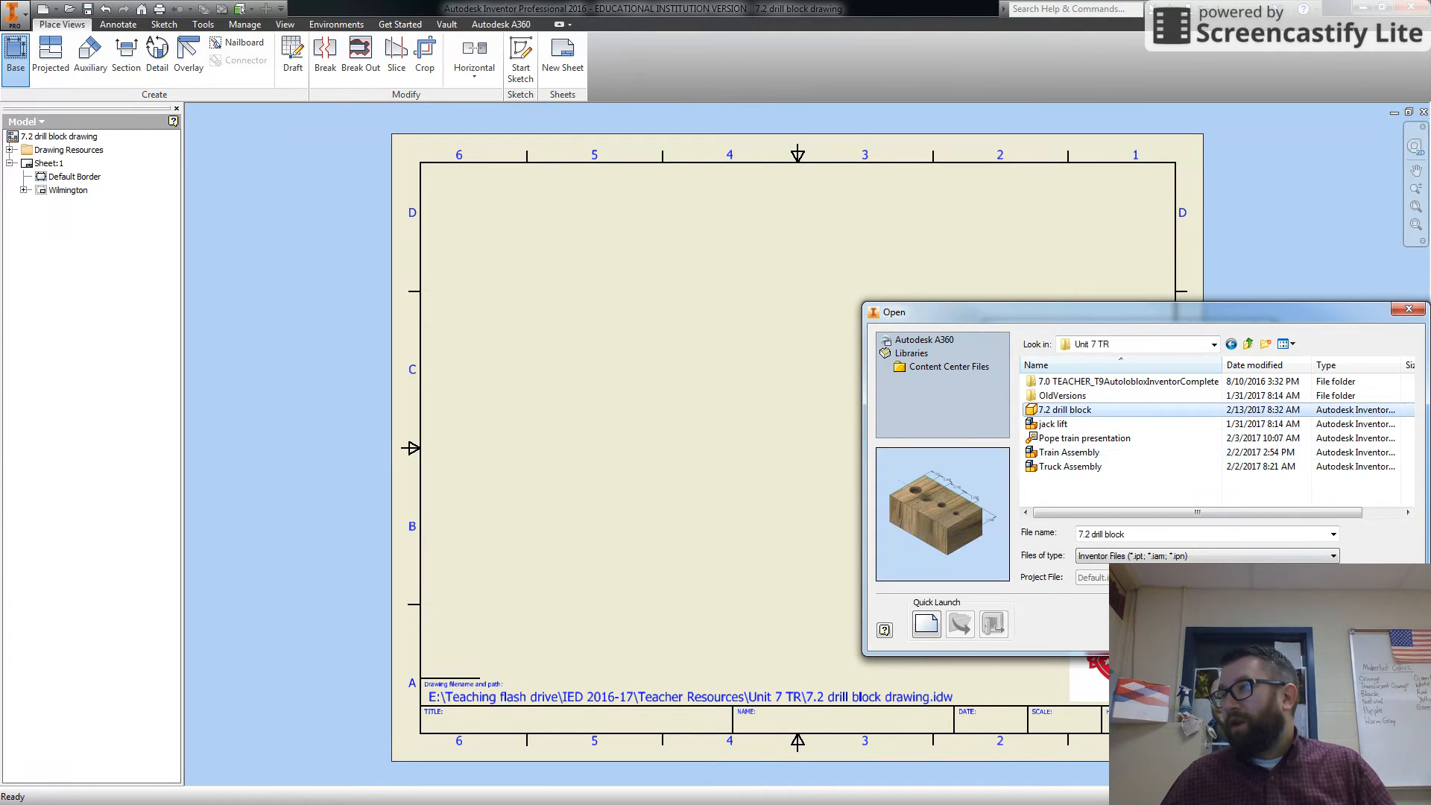
pyautogui.click(1315, 628)
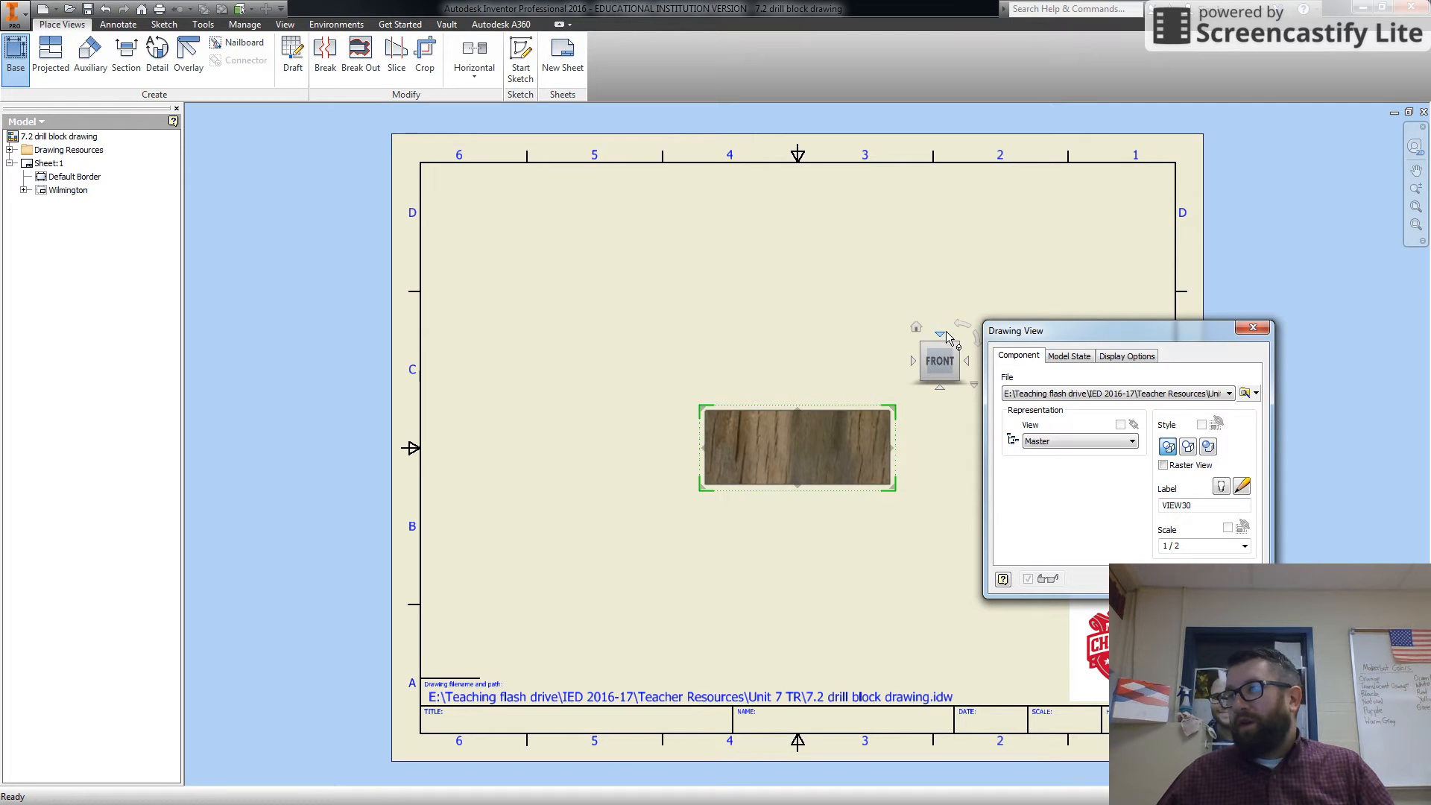
# - Place the drill block's top view in the sheet's upper-left area and project its front view directly below, near the title block
pyautogui.click(941, 336)
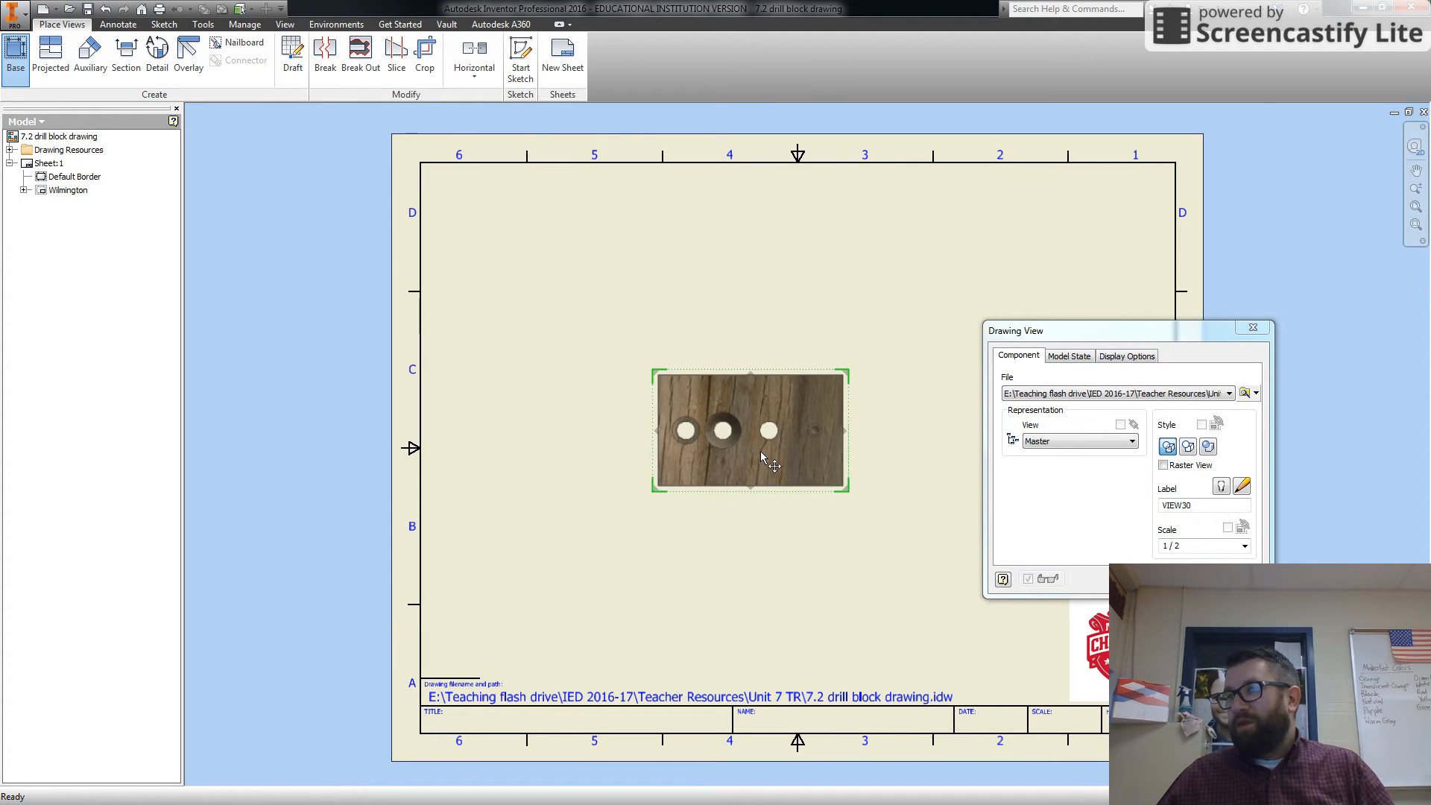
pyautogui.click(572, 295)
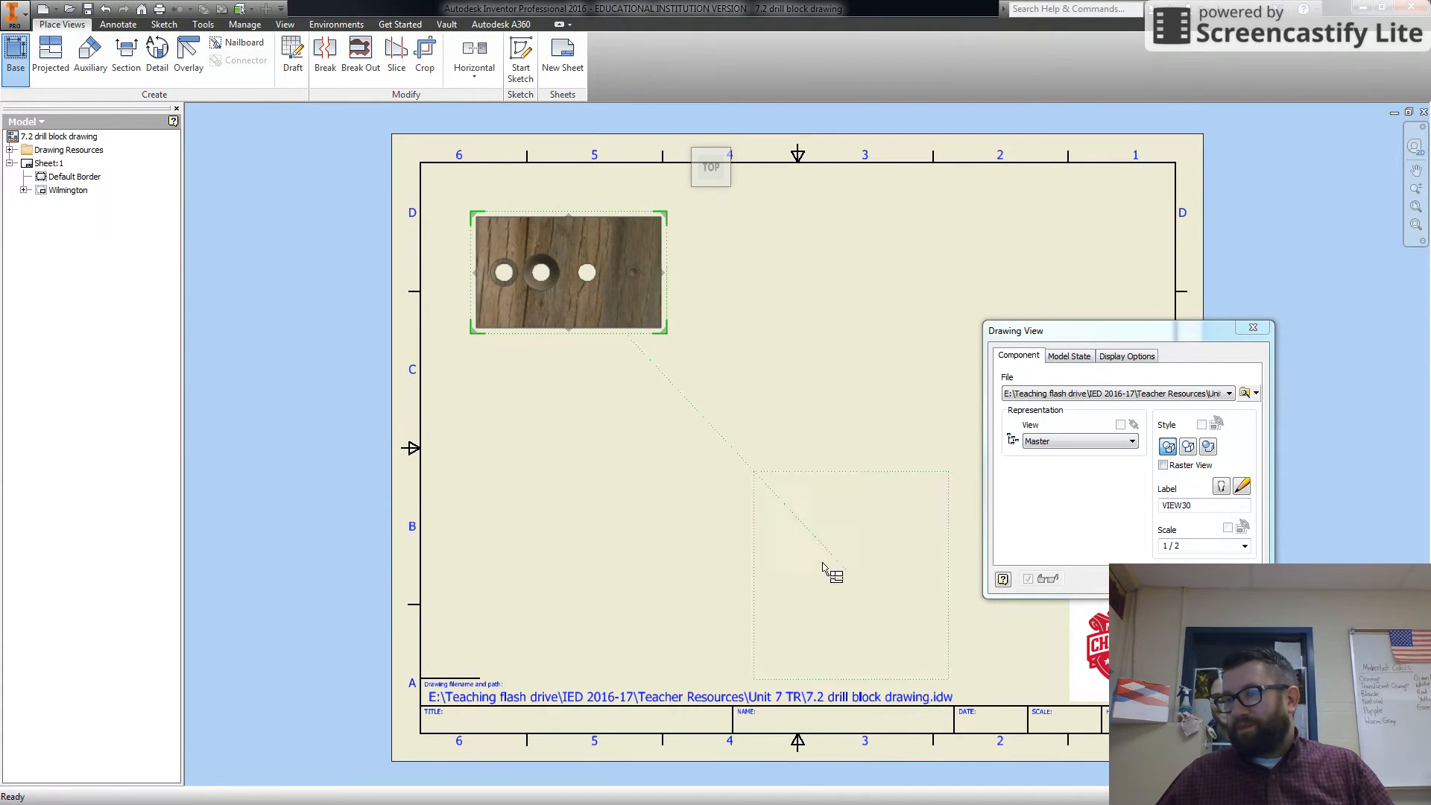
pyautogui.click(582, 603)
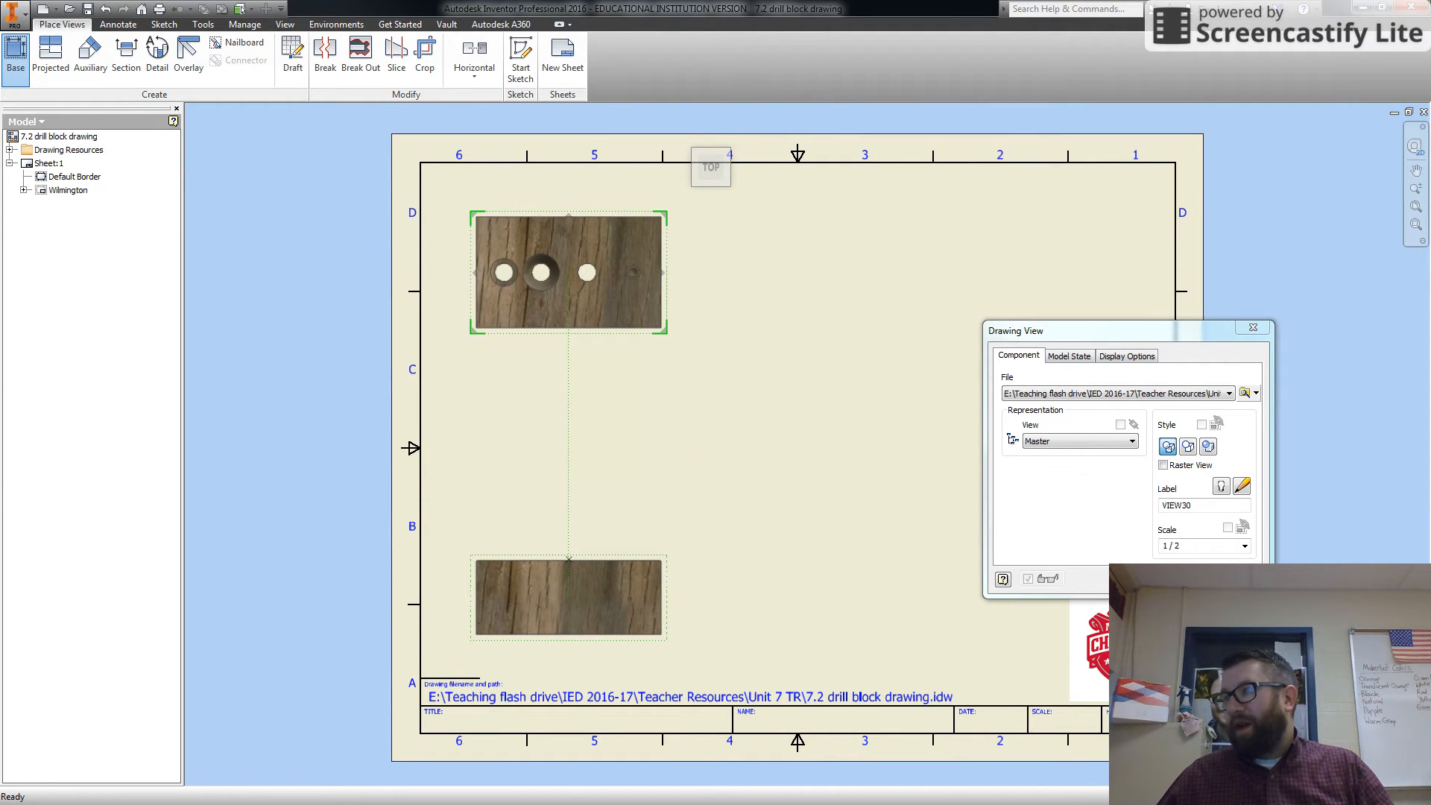
pyautogui.click(1180, 579)
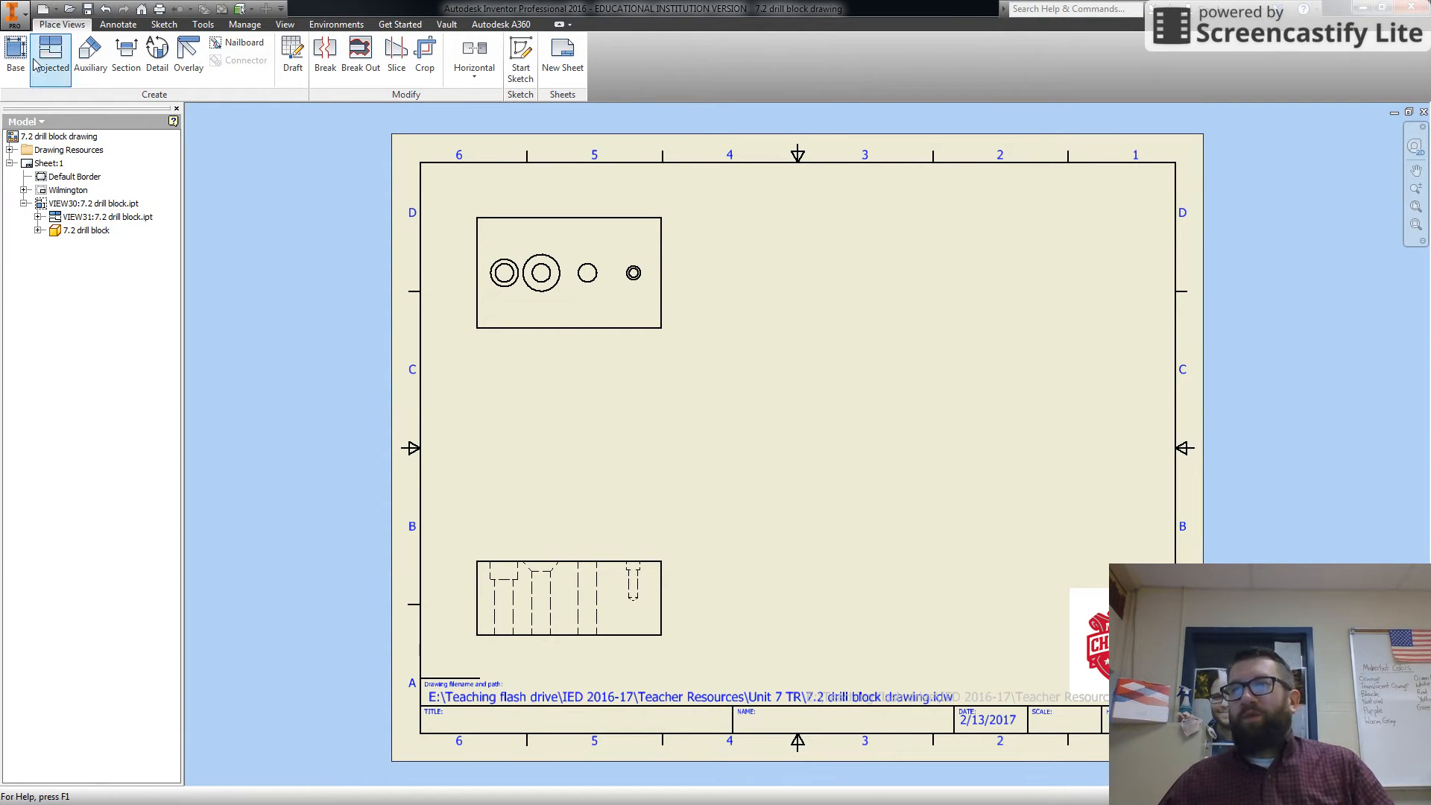
# - Create a section view cut horizontally through the centres of all four holes in the top view, placed between the top and front views
pyautogui.click(127, 55)
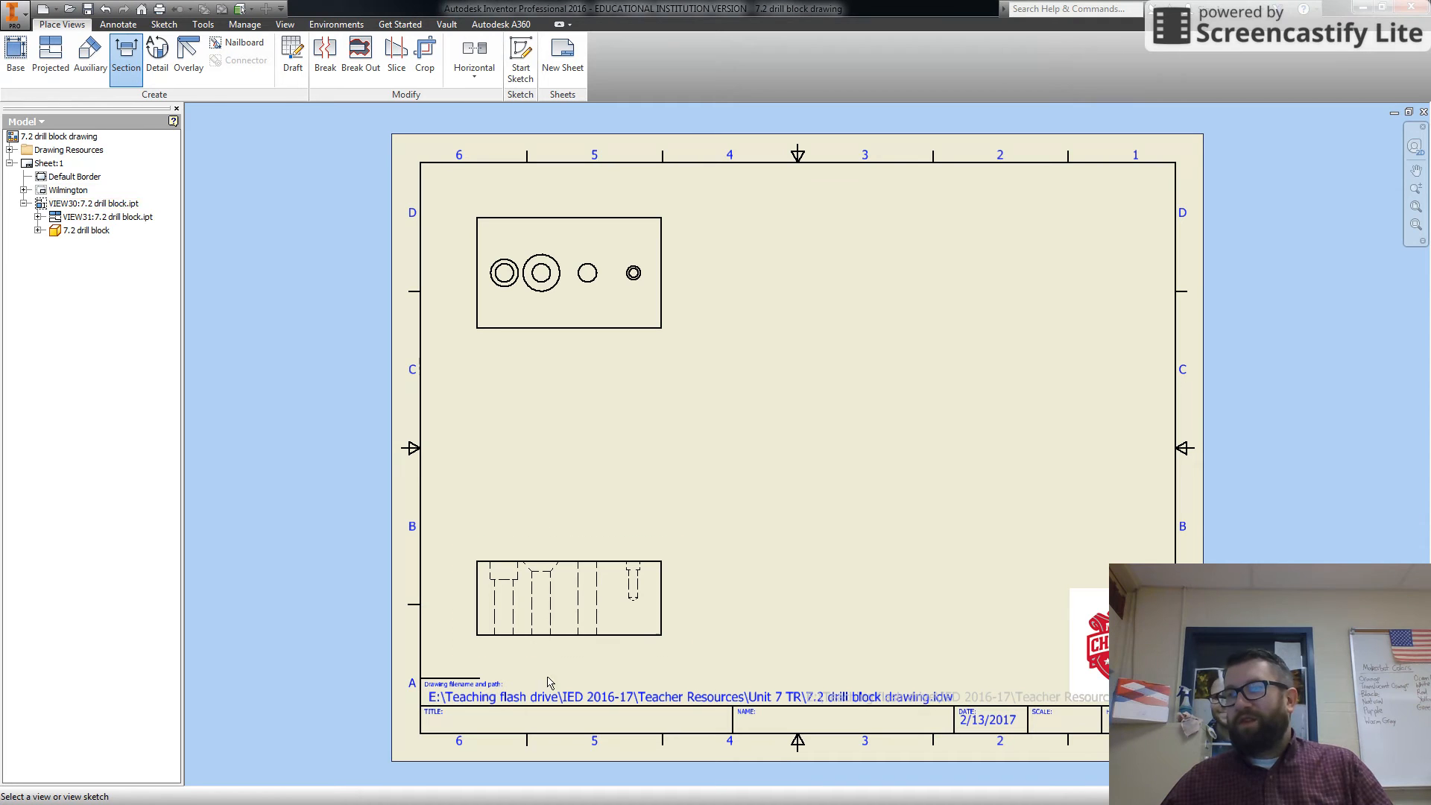
pyautogui.click(540, 340)
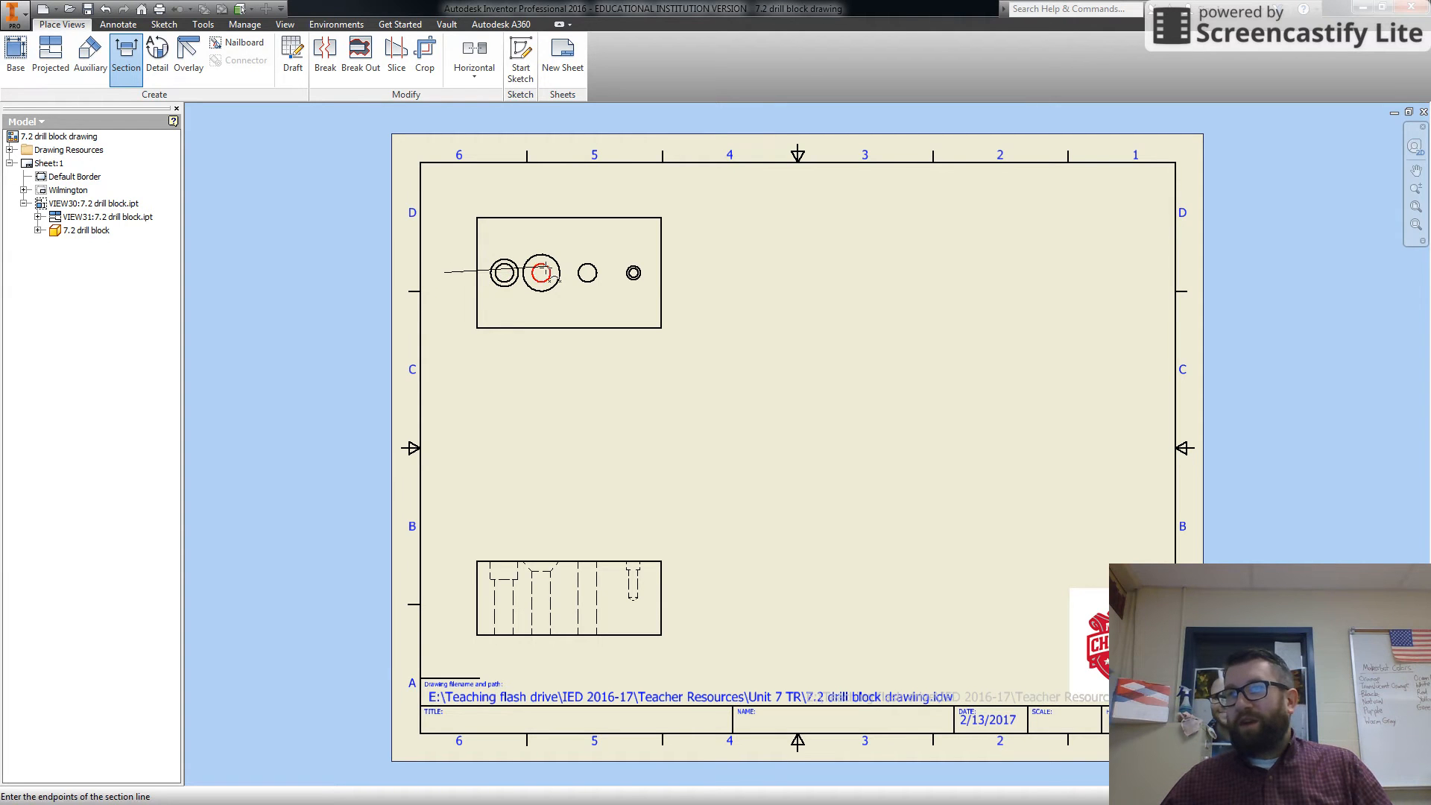
pyautogui.click(687, 272)
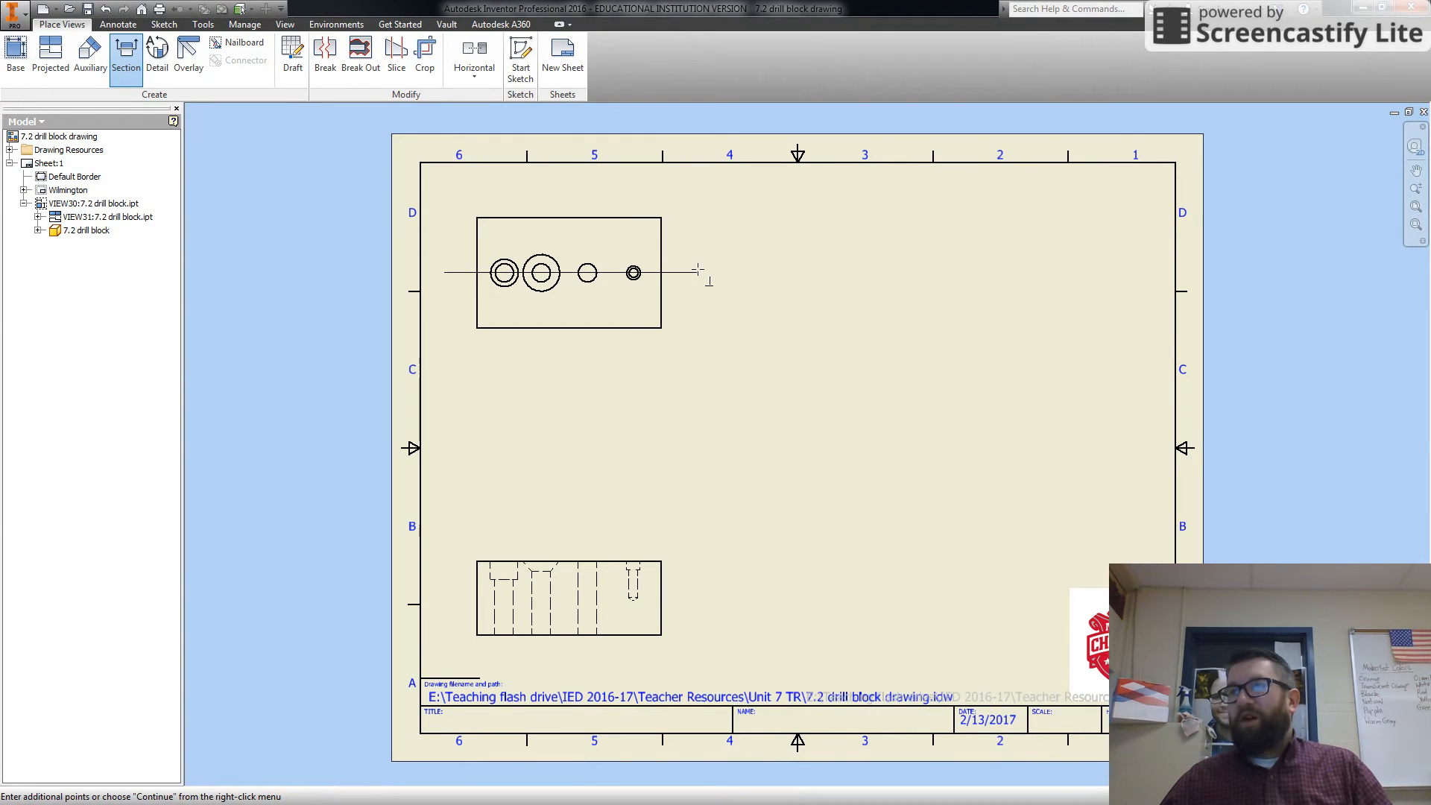
pyautogui.rightClick(699, 273)
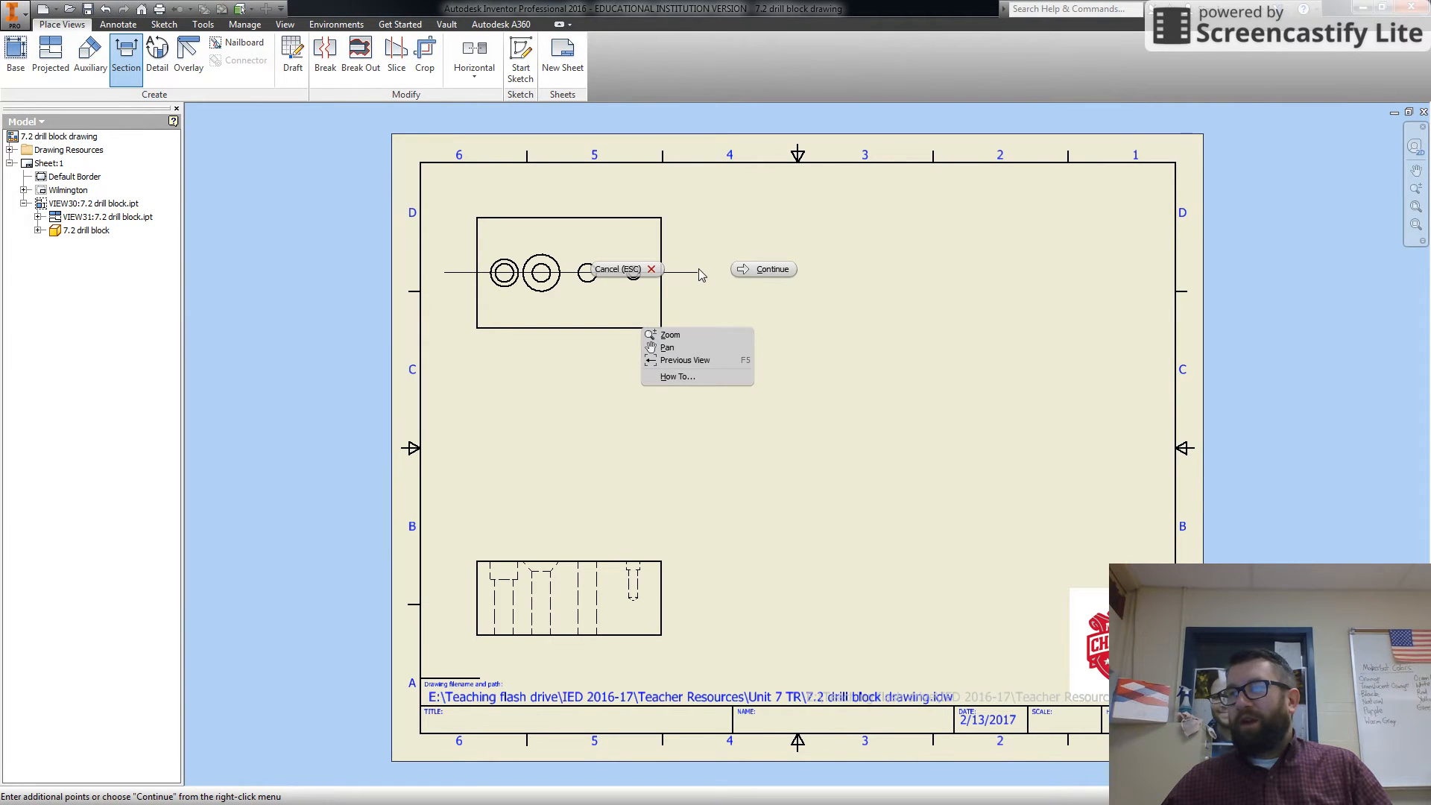
pyautogui.click(761, 269)
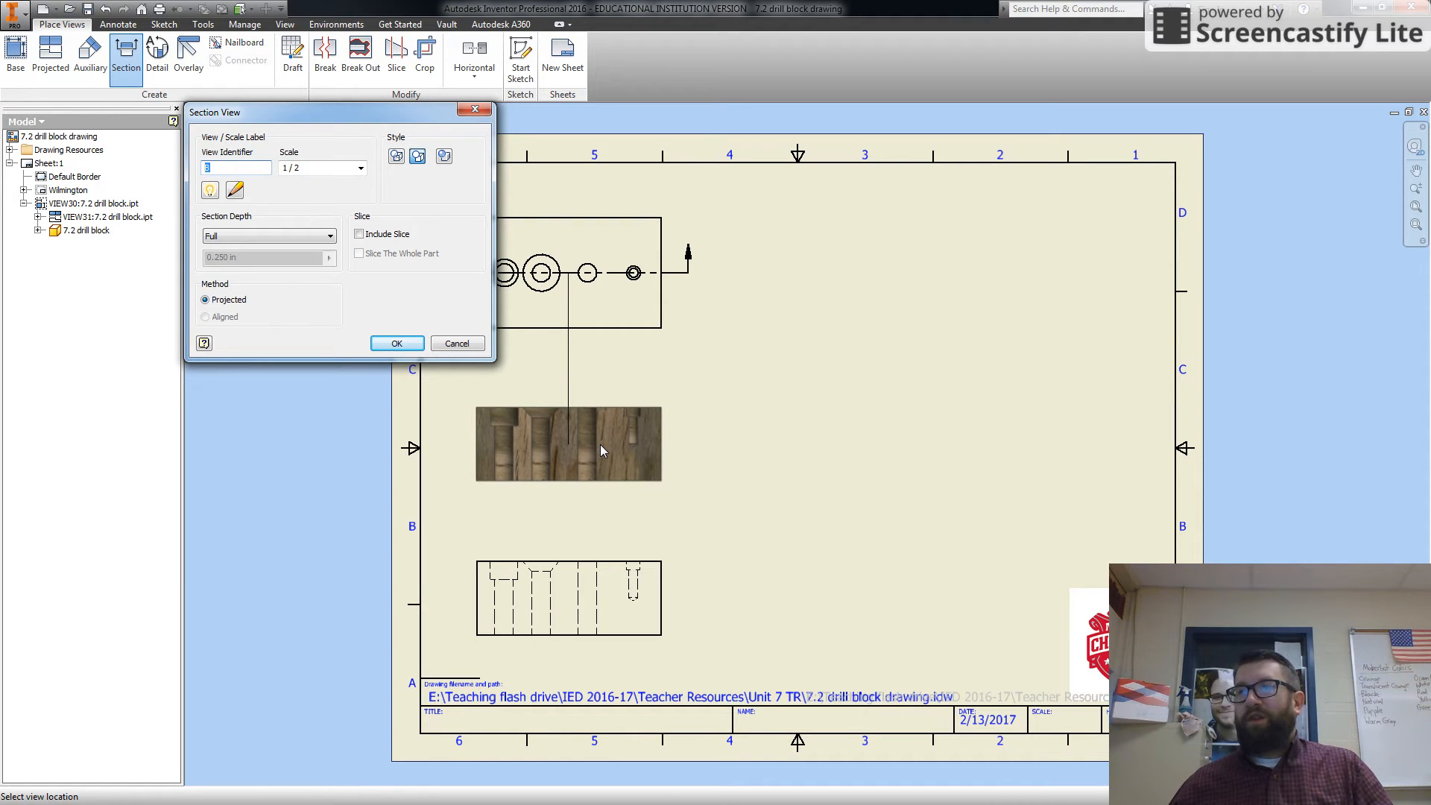
pyautogui.click(601, 445)
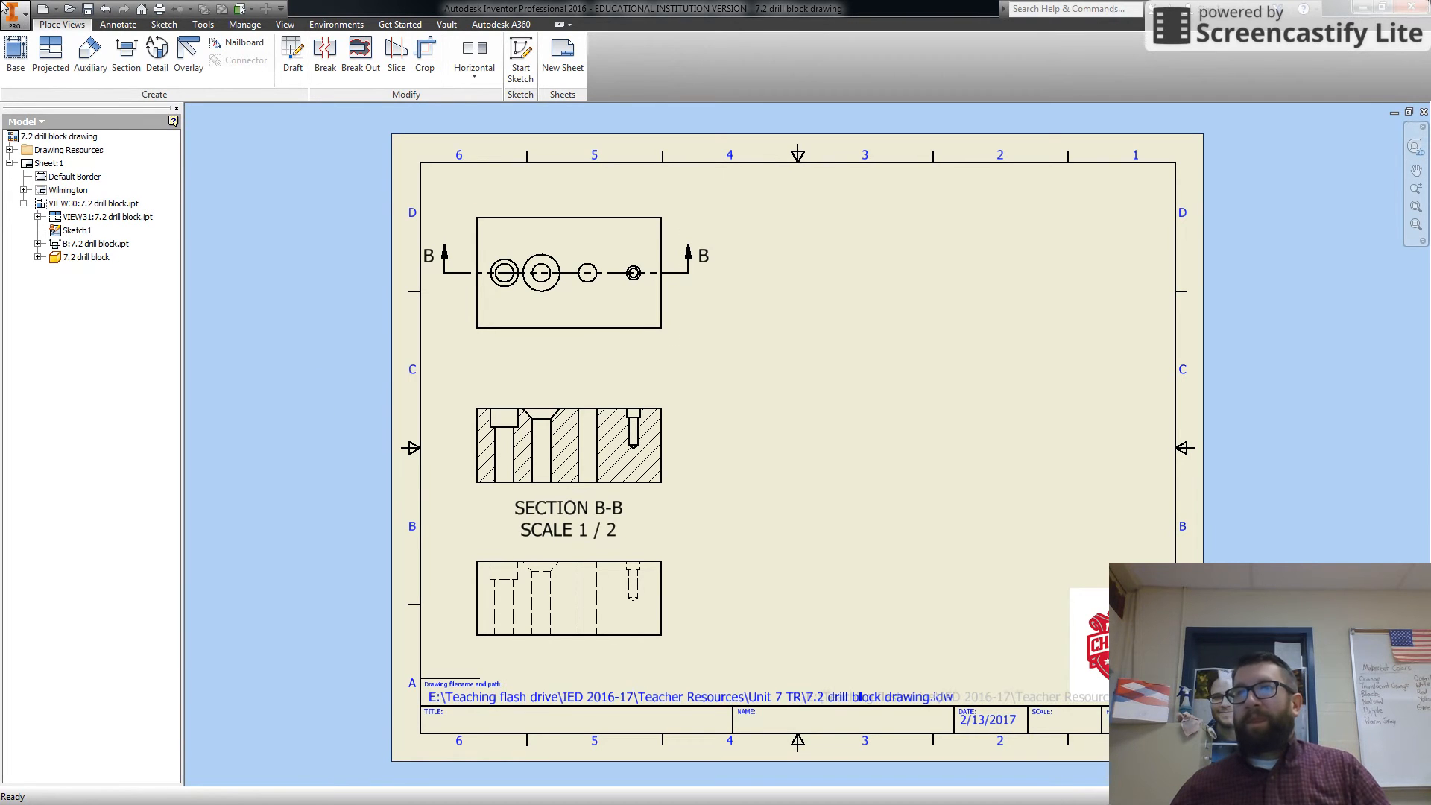
# - Dimension the block's height between the horizontal edges of the front view, placing the dimension to the view's right
pyautogui.click(127, 28)
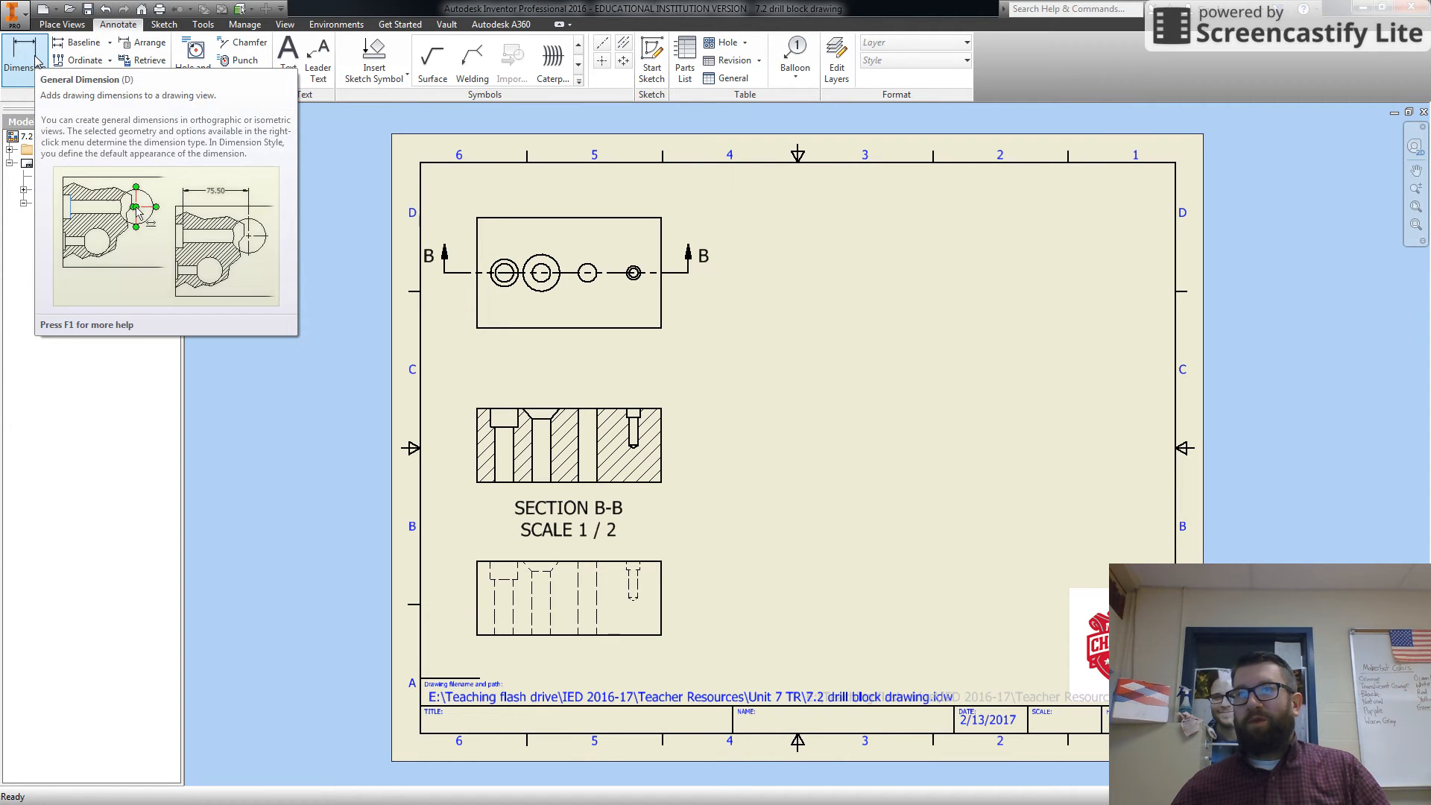
pyautogui.click(38, 62)
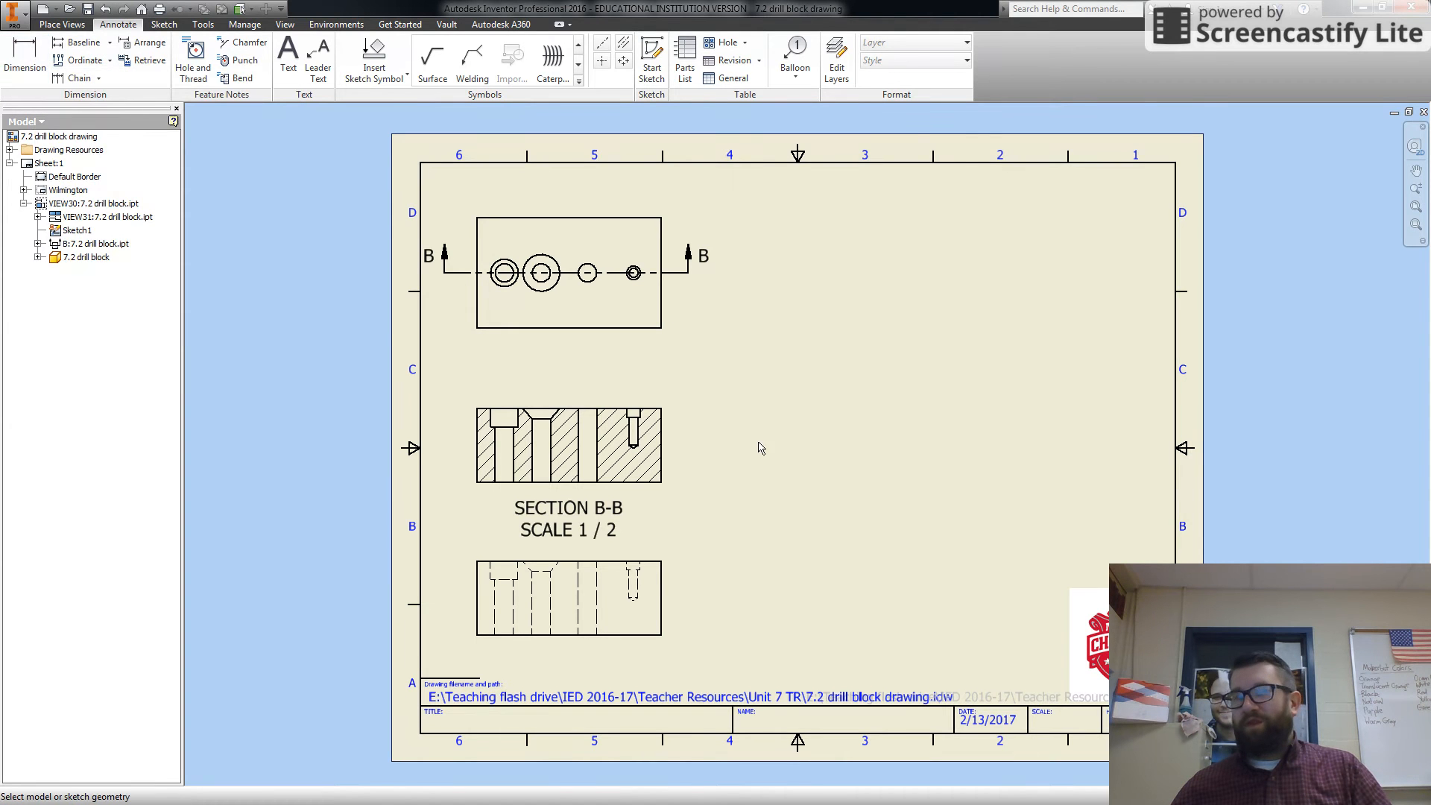
pyautogui.click(615, 562)
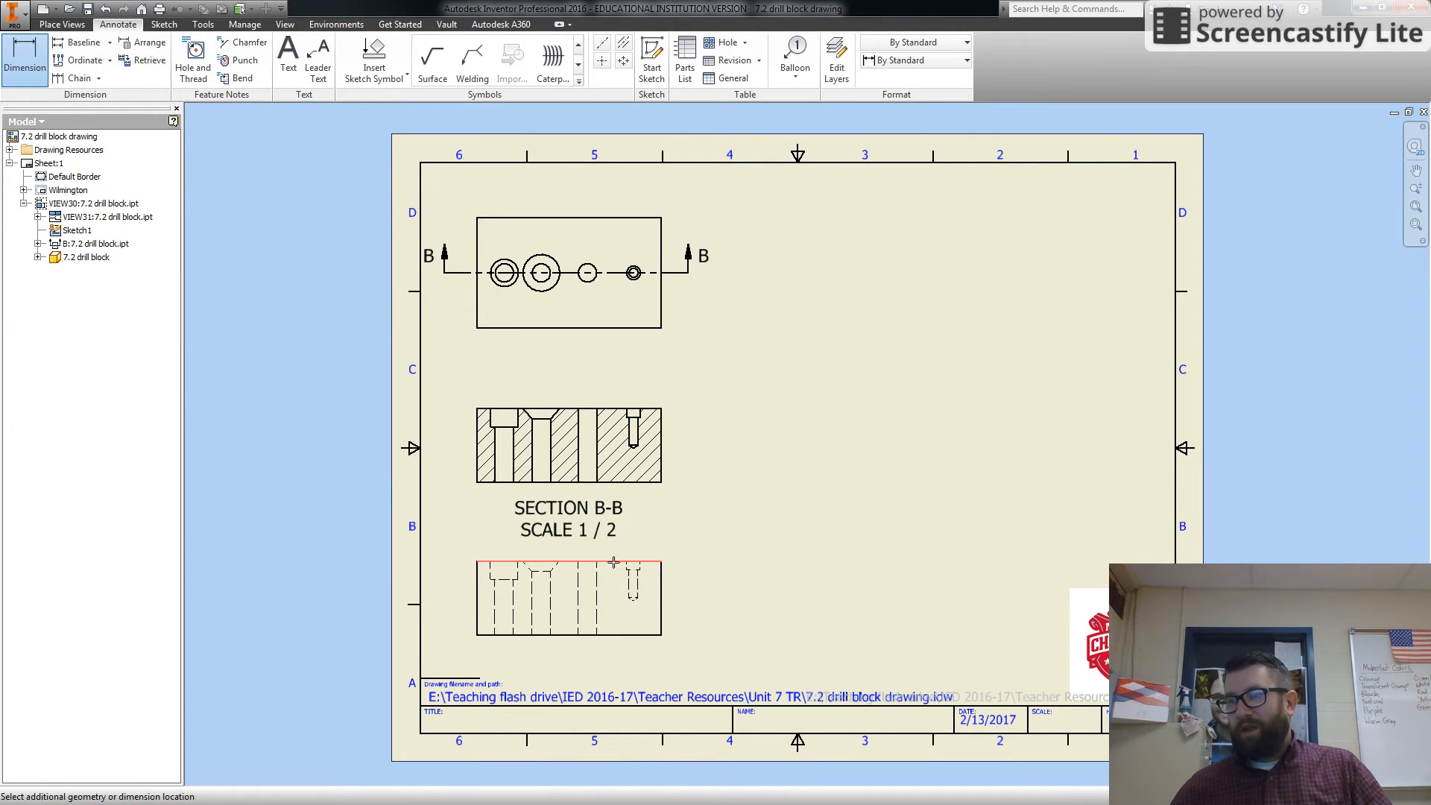
pyautogui.click(614, 635)
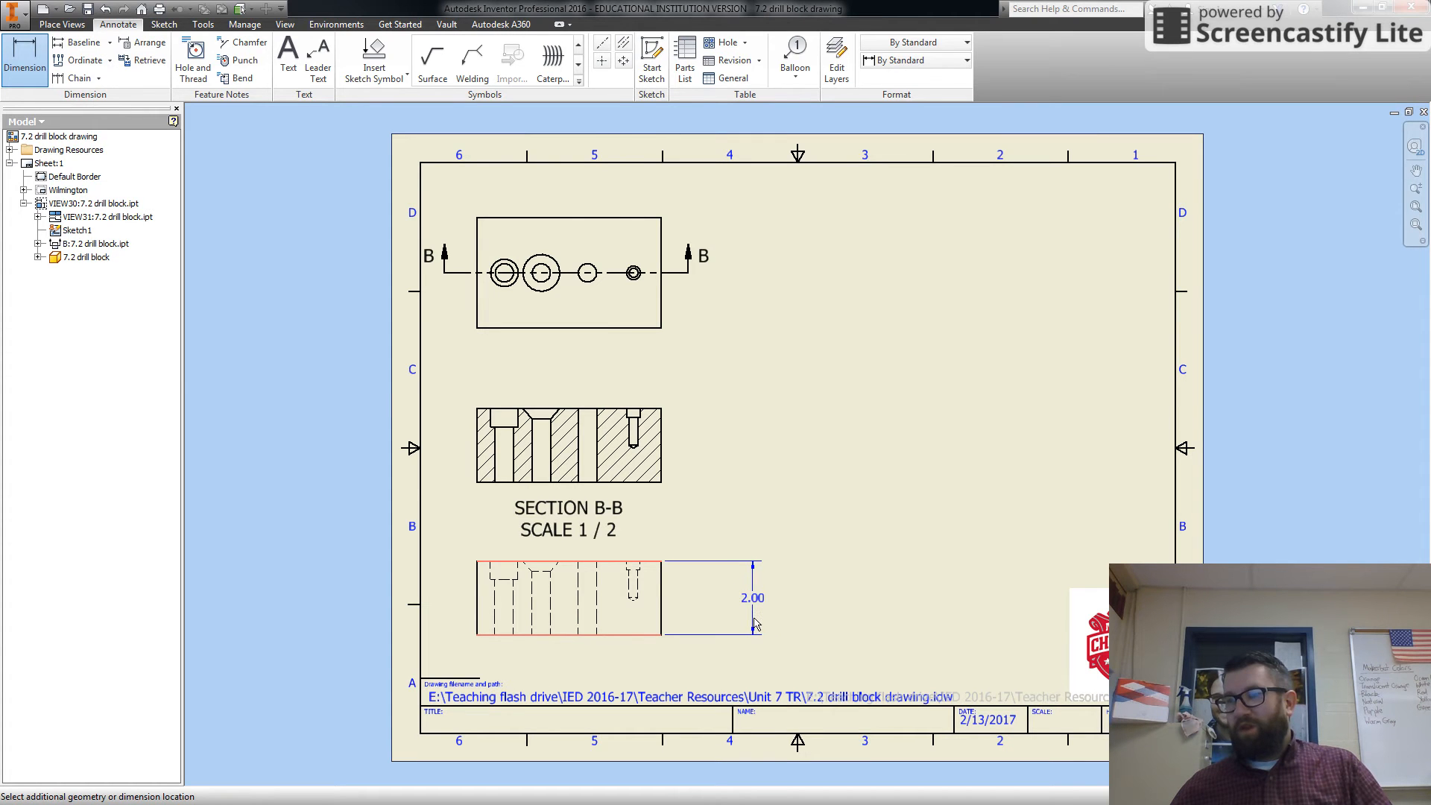
pyautogui.click(755, 624)
pyautogui.click(538, 368)
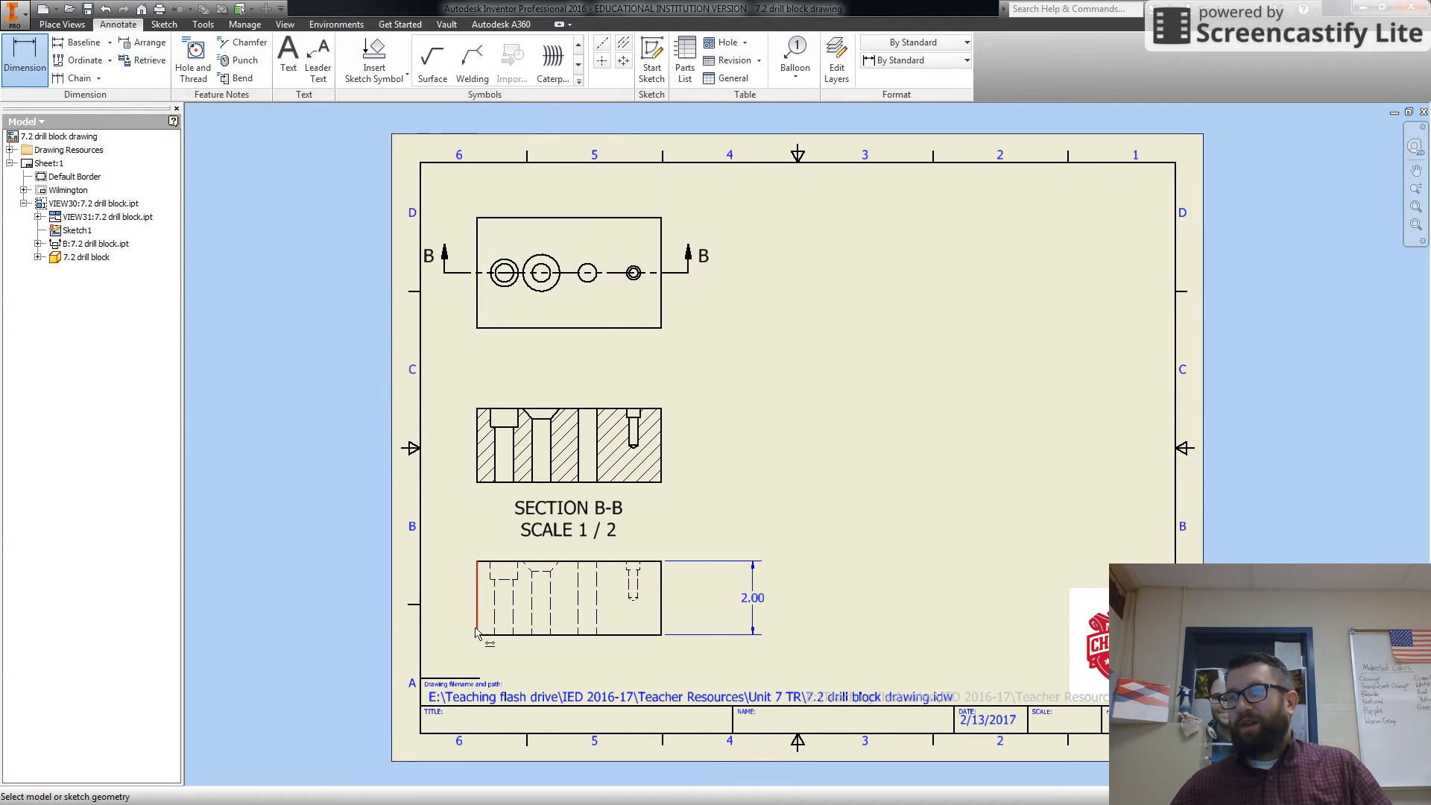
# - Dimension the block's overall length between the vertical edges of the front view, placing the dimension below the view
pyautogui.click(477, 617)
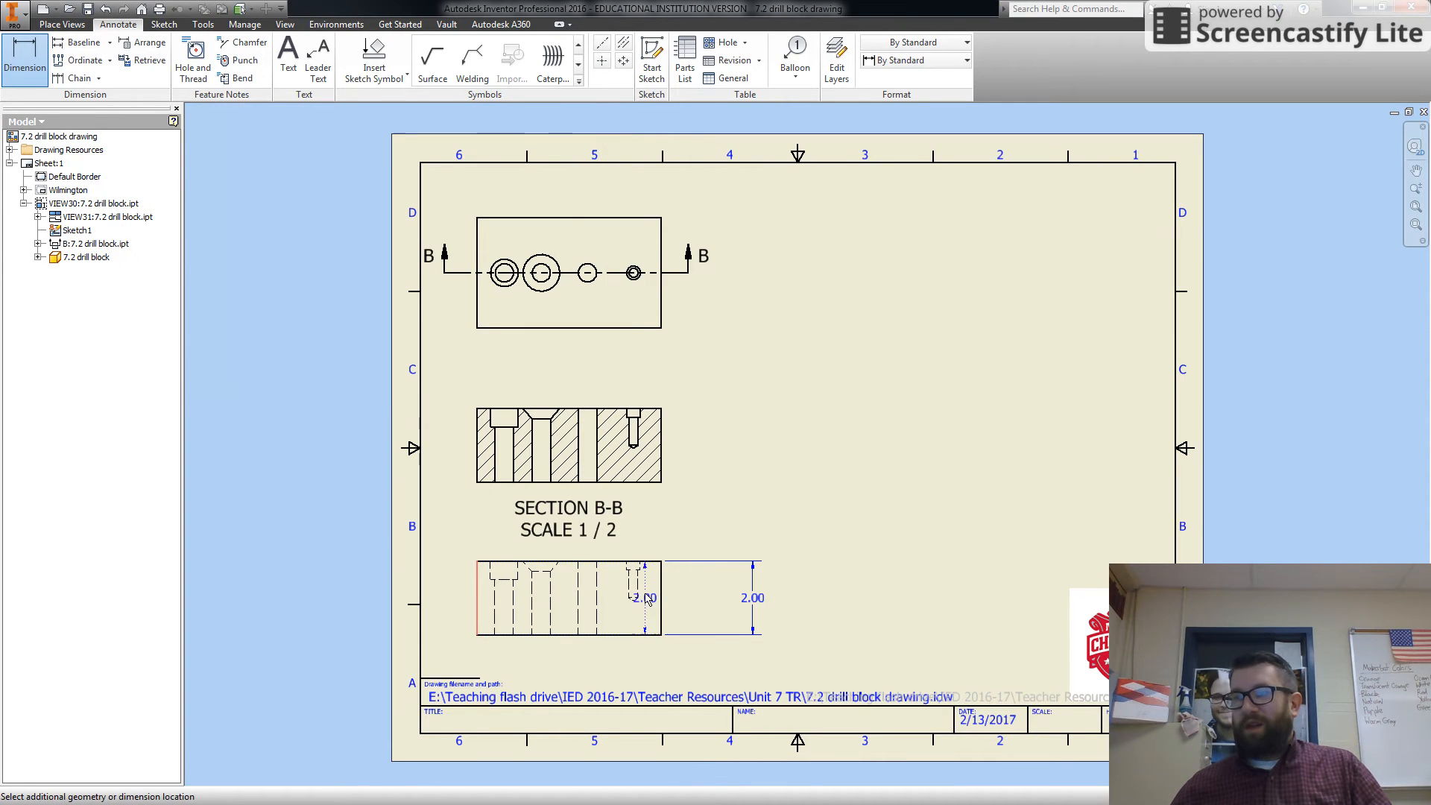
pyautogui.click(662, 594)
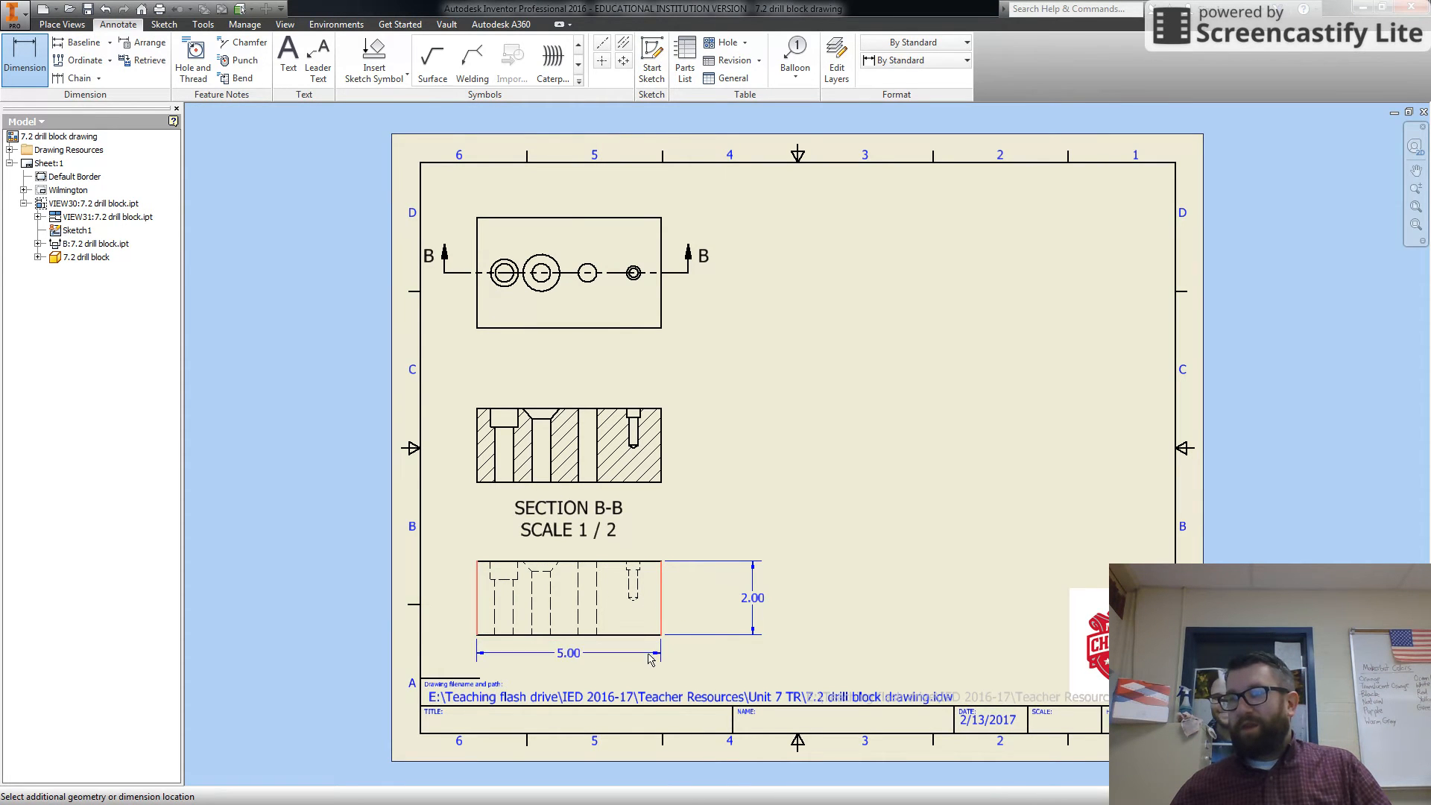
pyautogui.click(648, 662)
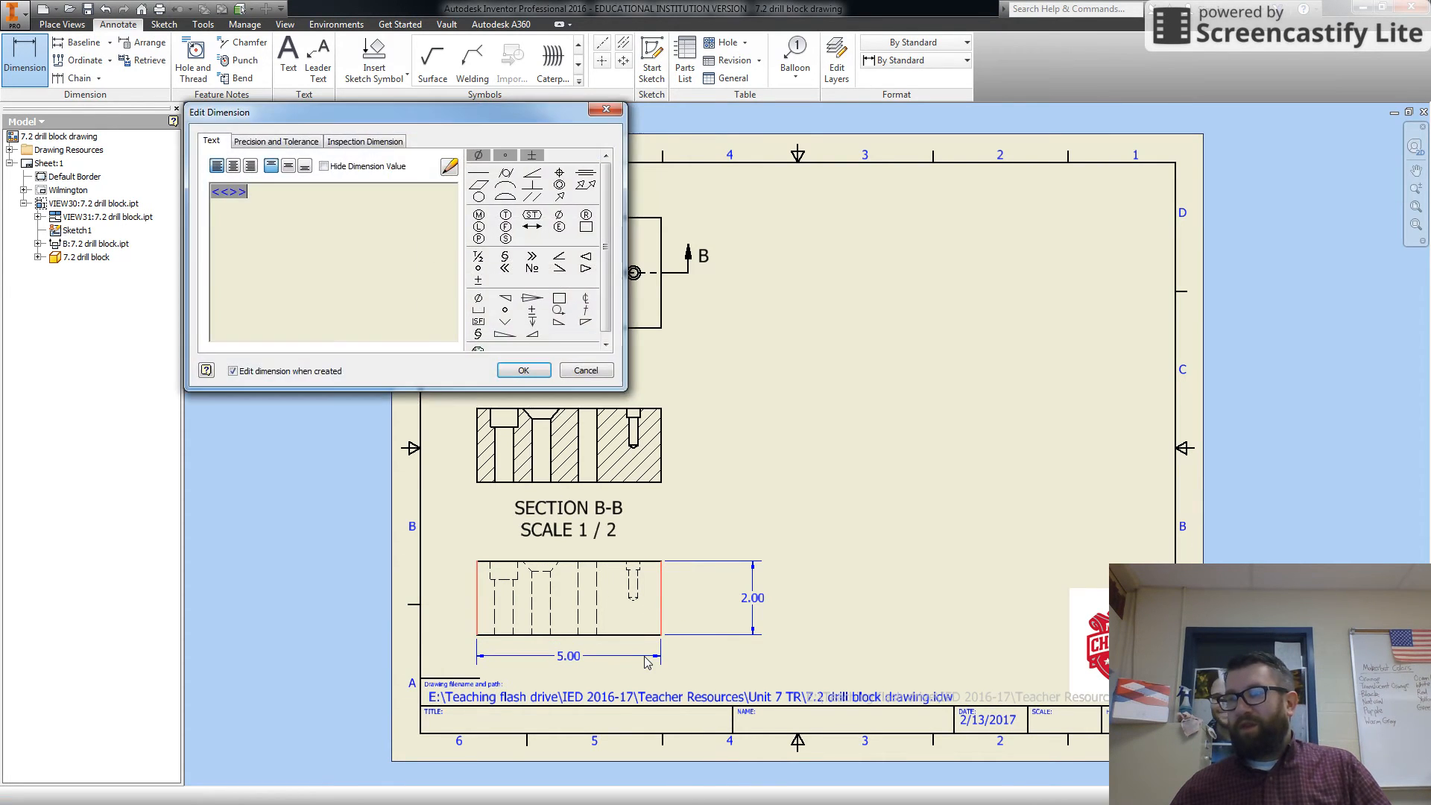
pyautogui.click(538, 373)
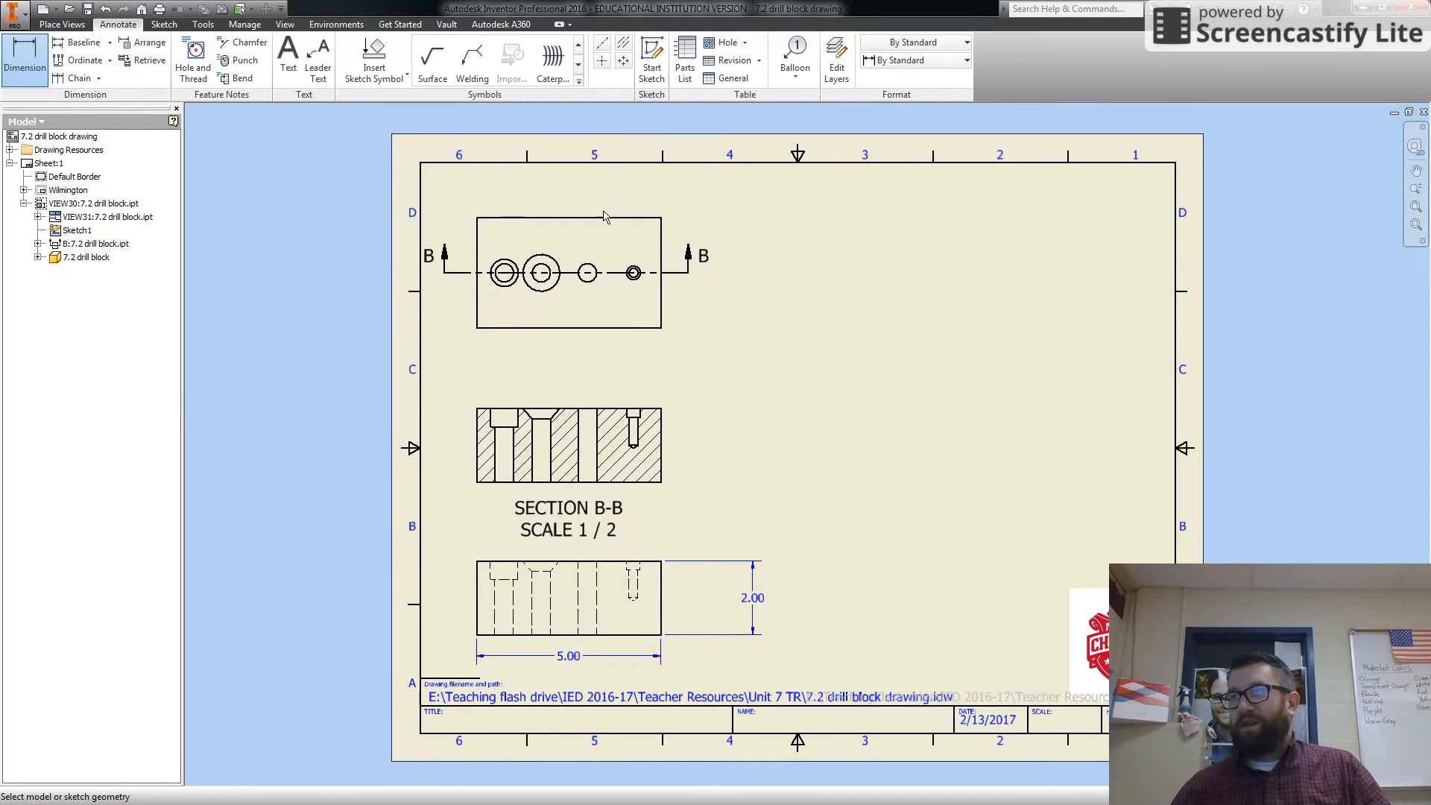
# - Dimension the block's depth between the long edges of the top view, placing the dimension to the view's right
pyautogui.click(581, 218)
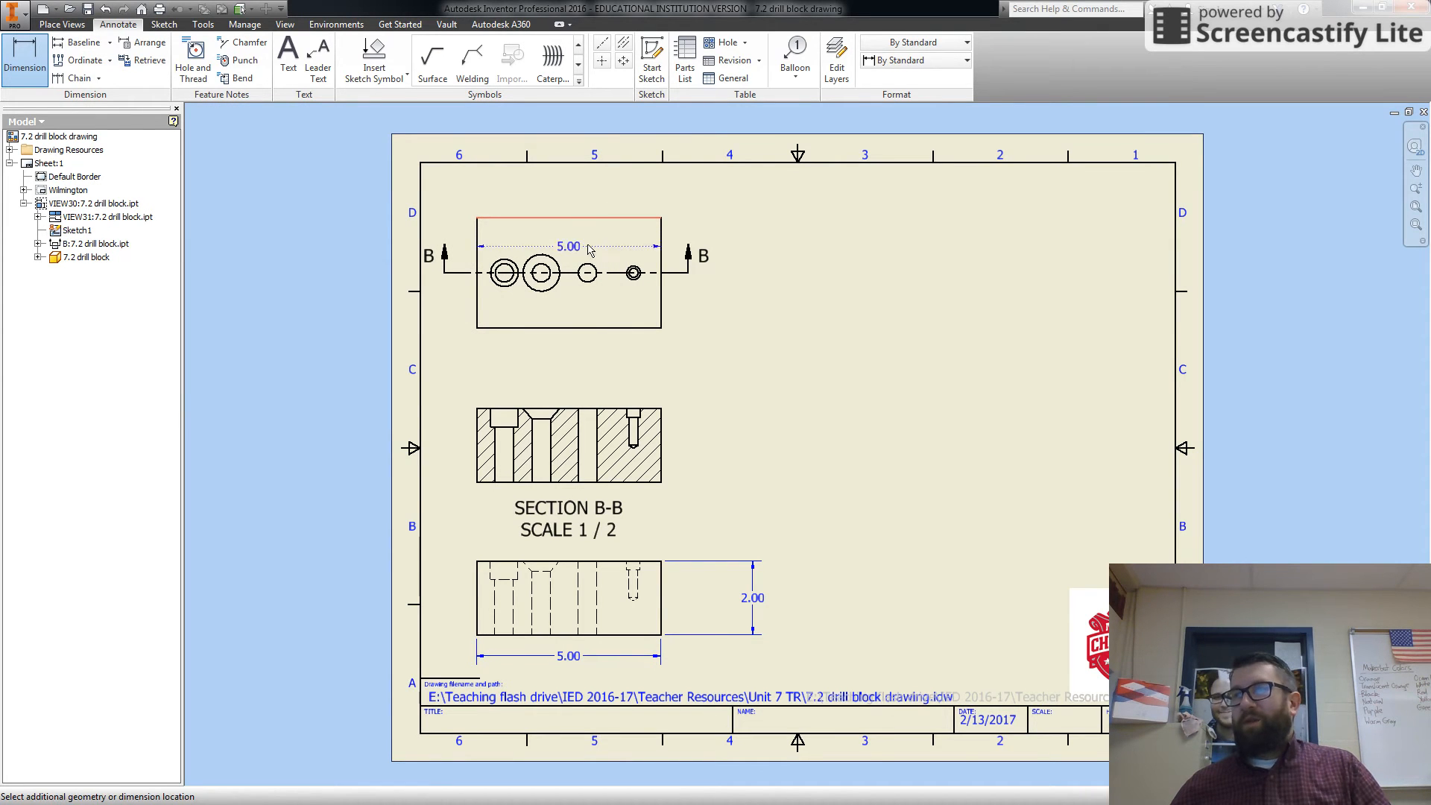
pyautogui.click(601, 329)
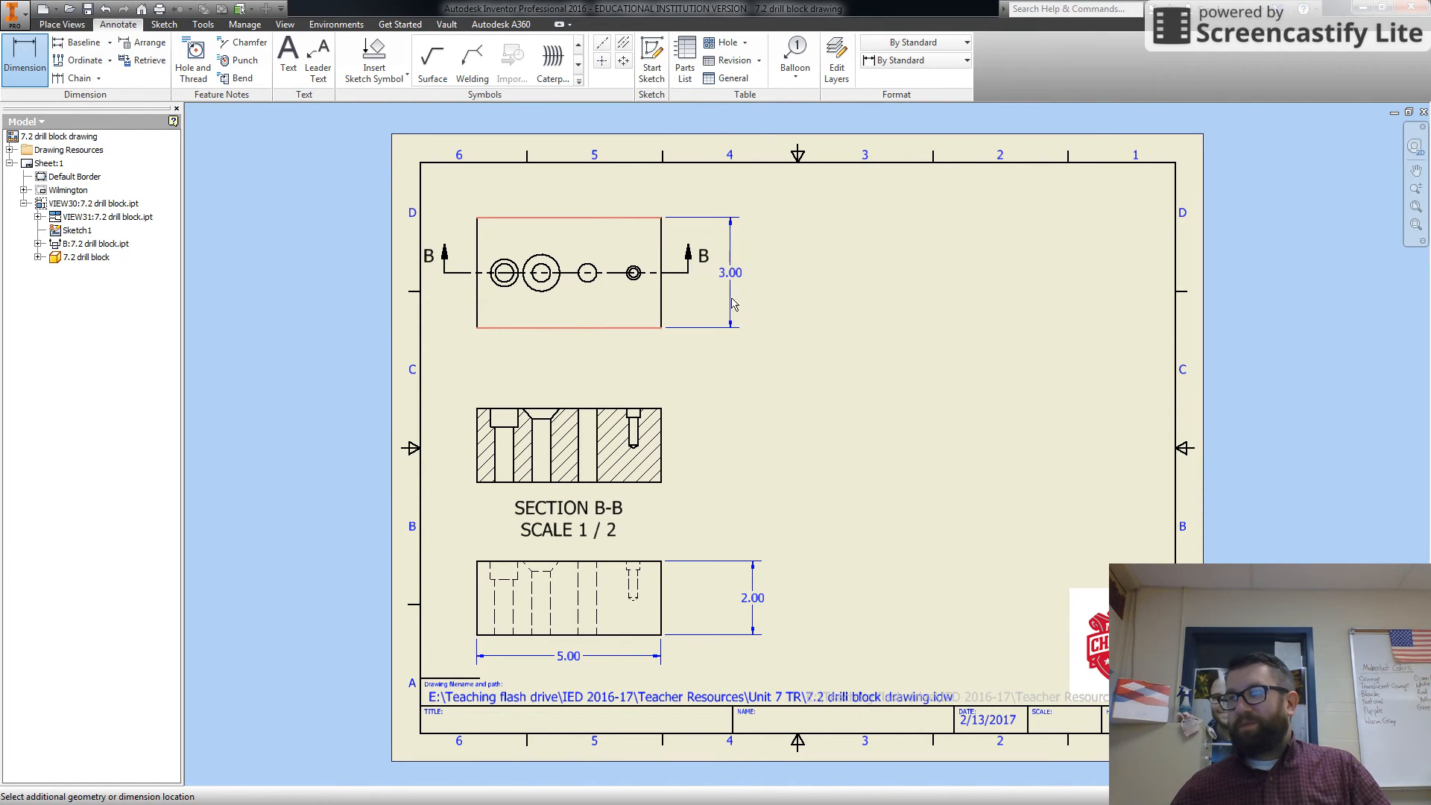
pyautogui.click(742, 301)
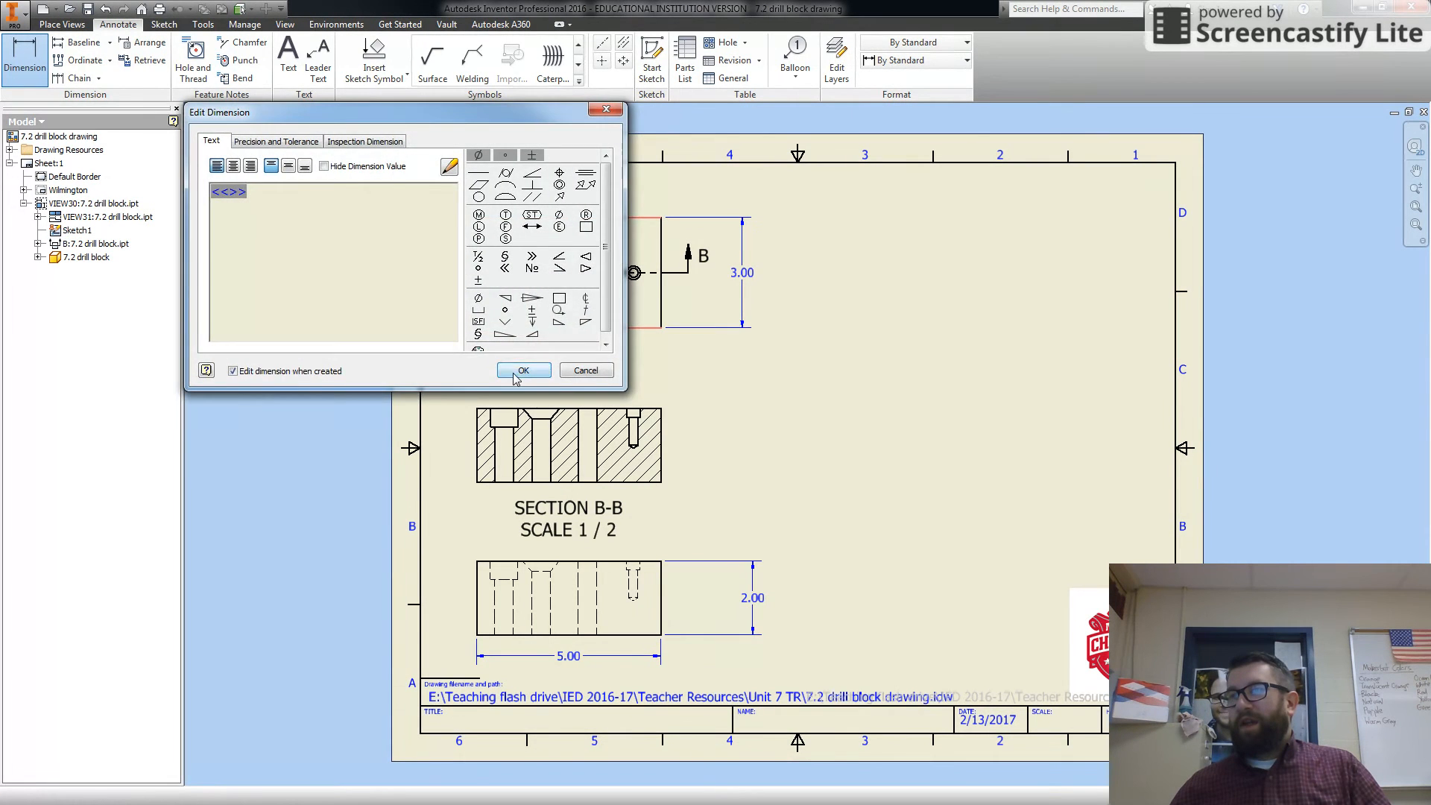
pyautogui.click(524, 370)
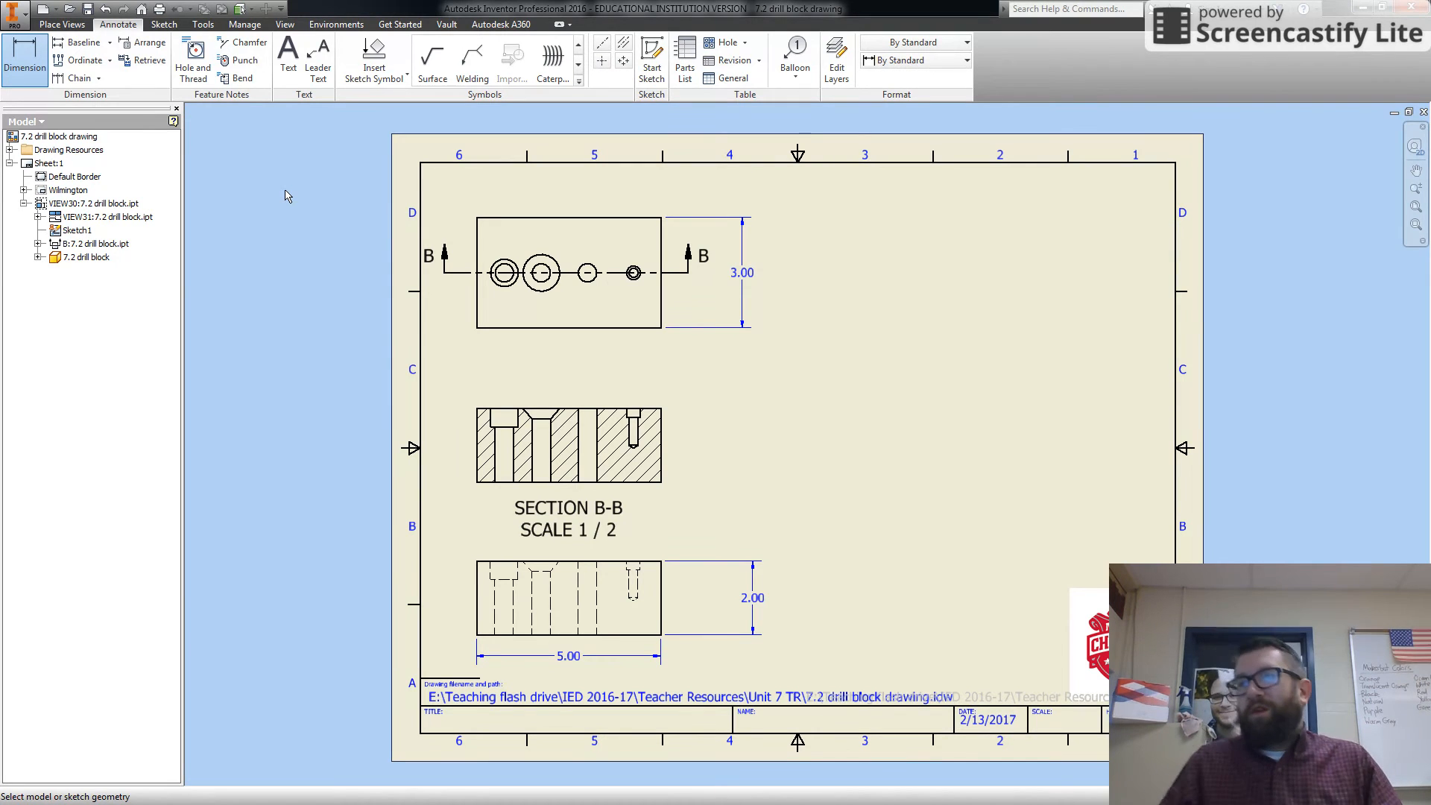
# - Add a hole note to the smallest counterbored hole in the top view, placing it below the view near its lower-right corner
pyautogui.click(197, 69)
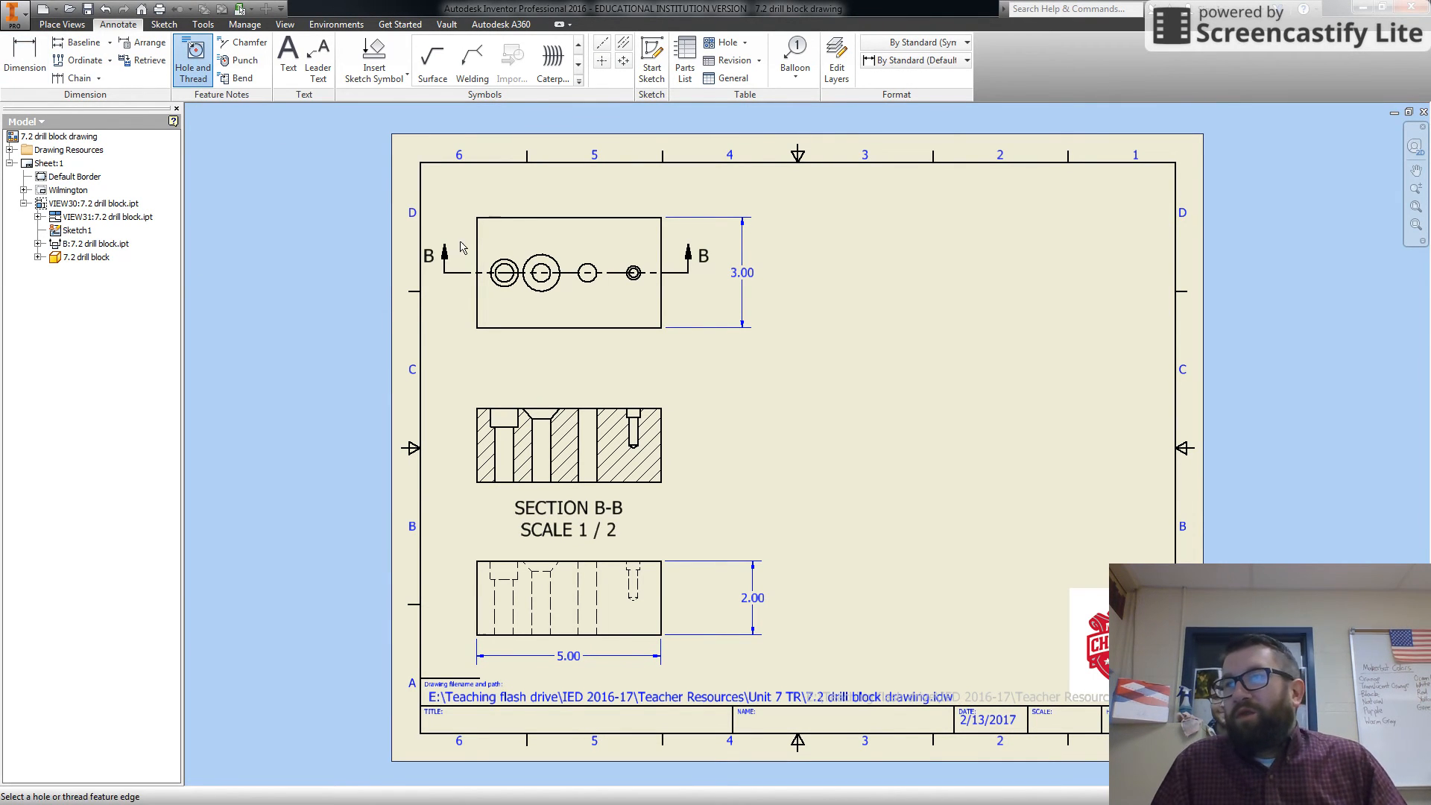
pyautogui.click(634, 276)
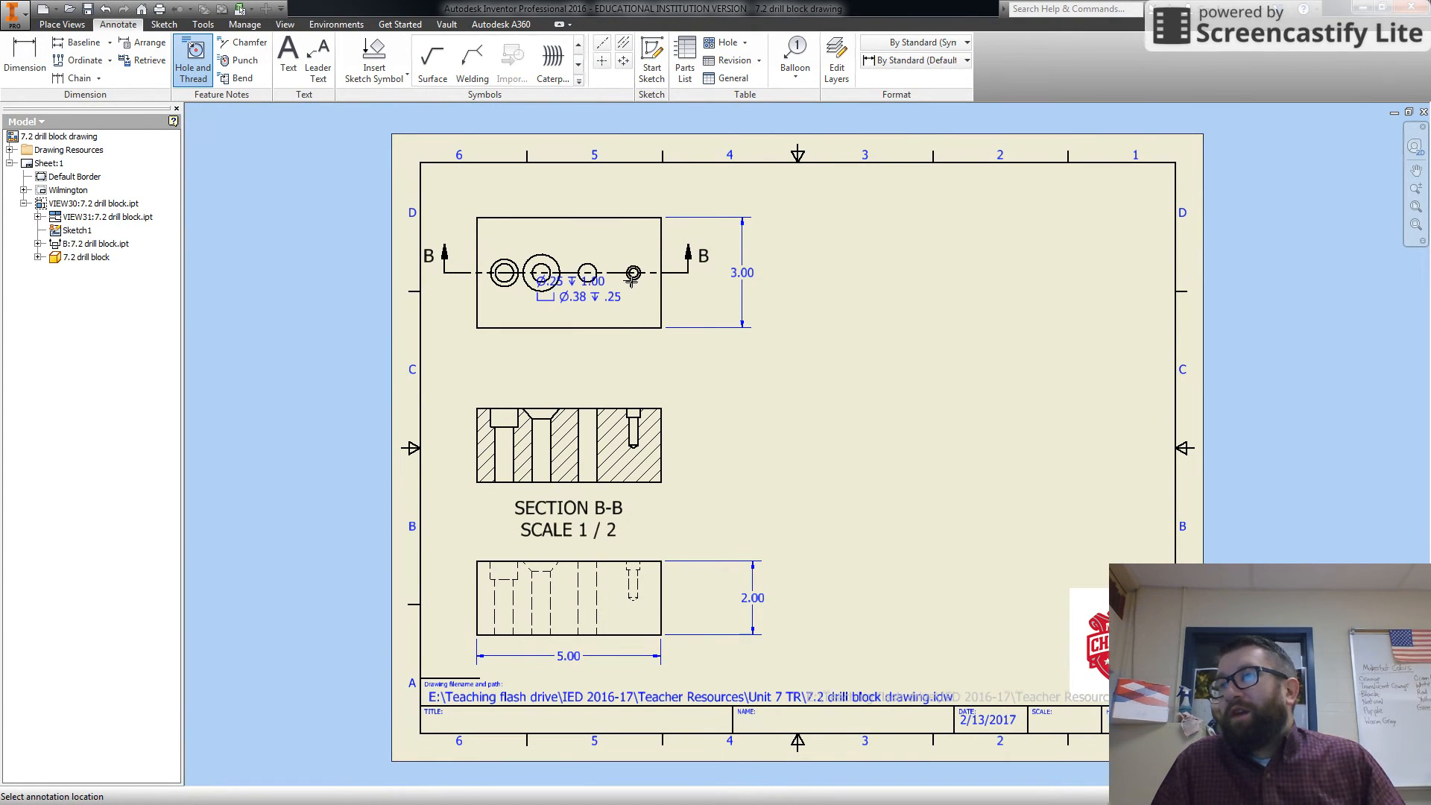
pyautogui.click(668, 355)
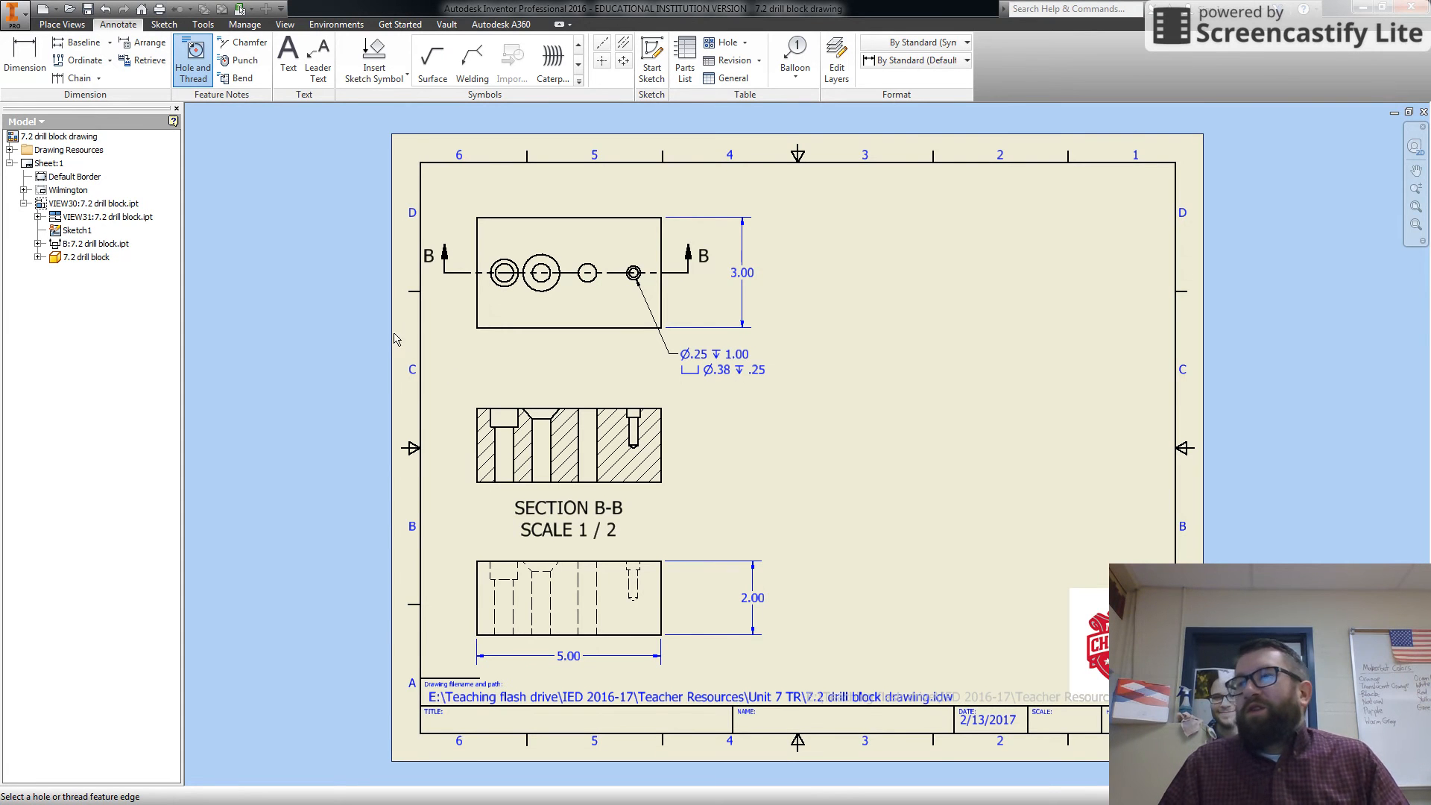
# - Dimension the small hole's counterbore depth in the section view, from the block's top edge to the counterbore floor, placing it beside the view
pyautogui.click(11, 71)
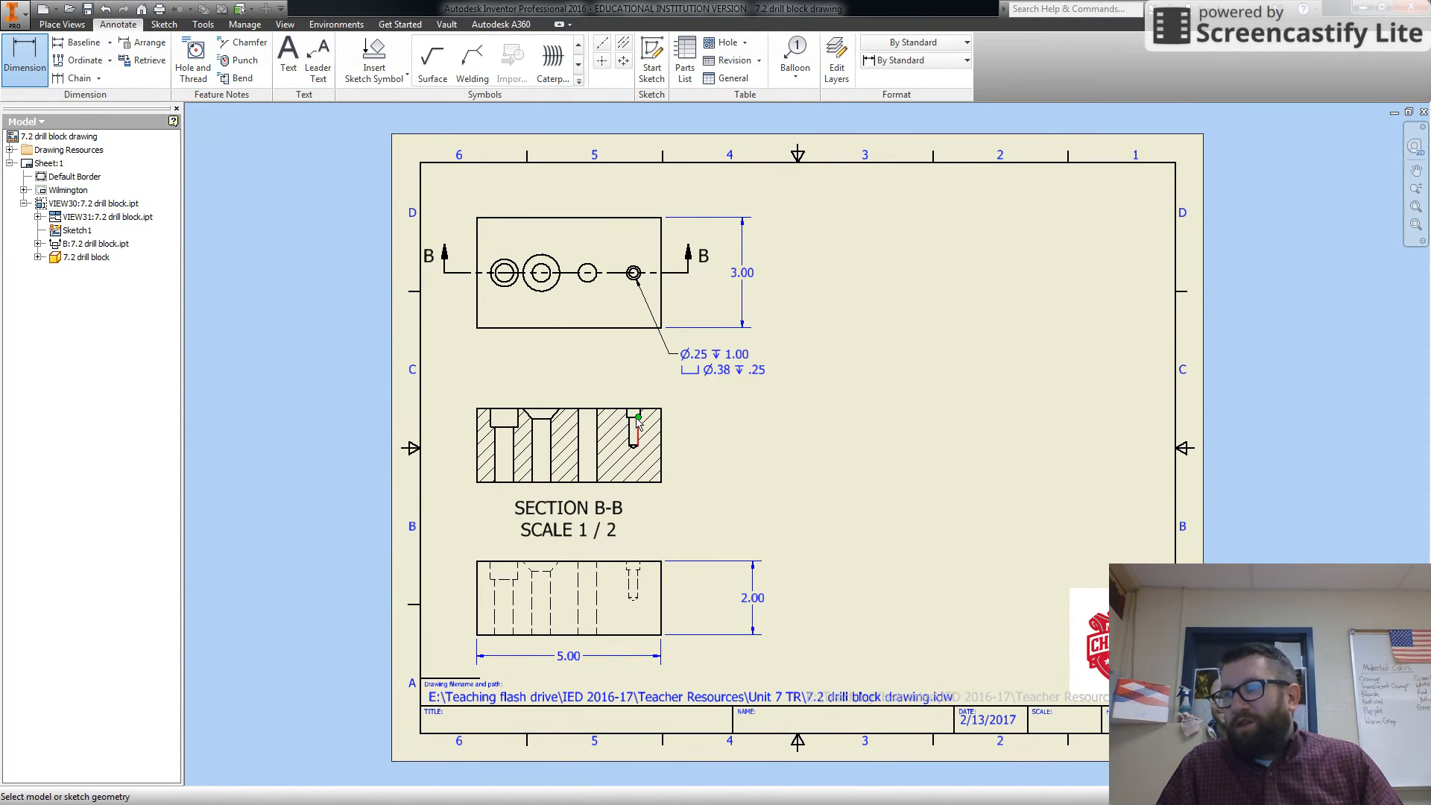
pyautogui.scroll(-5, 628, 408)
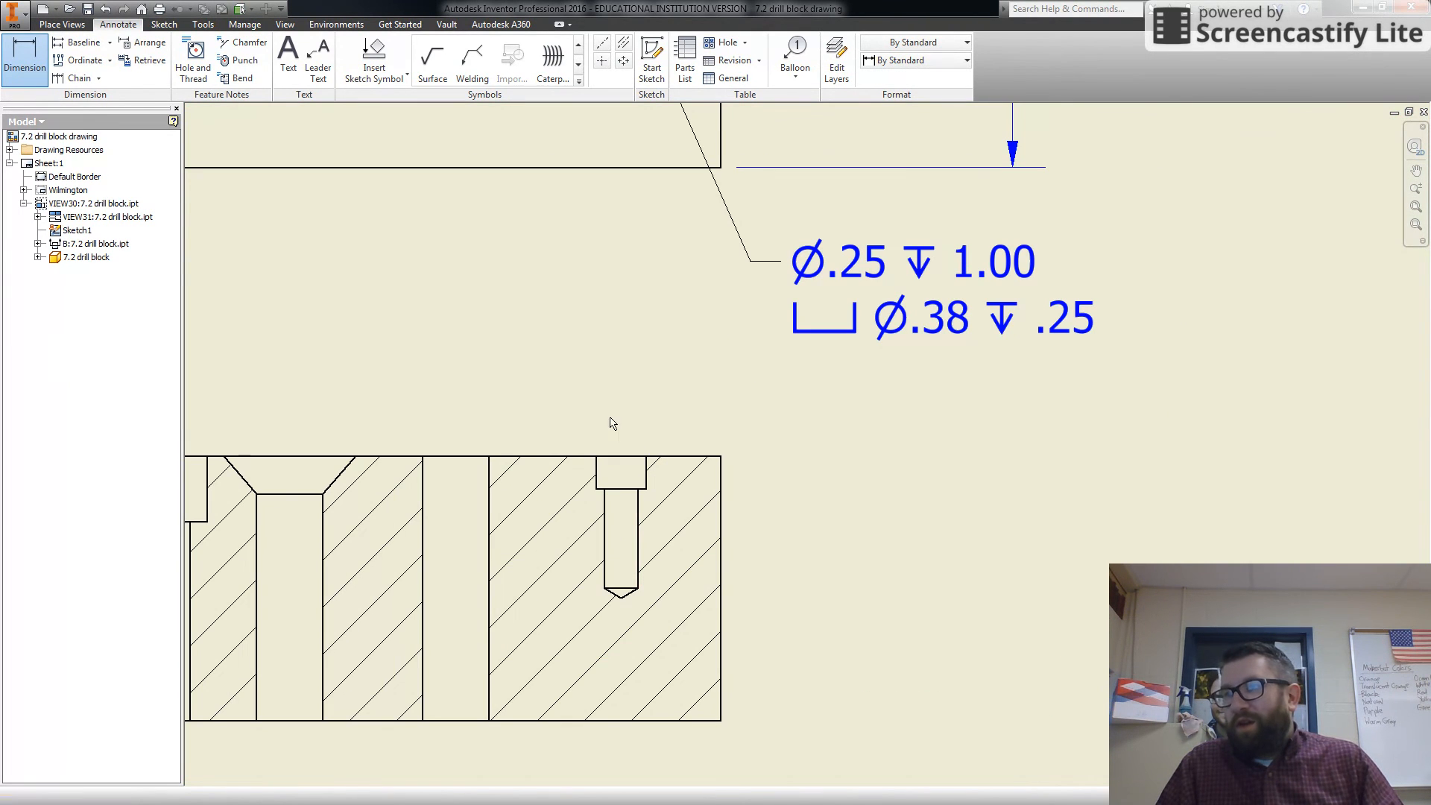
pyautogui.click(632, 460)
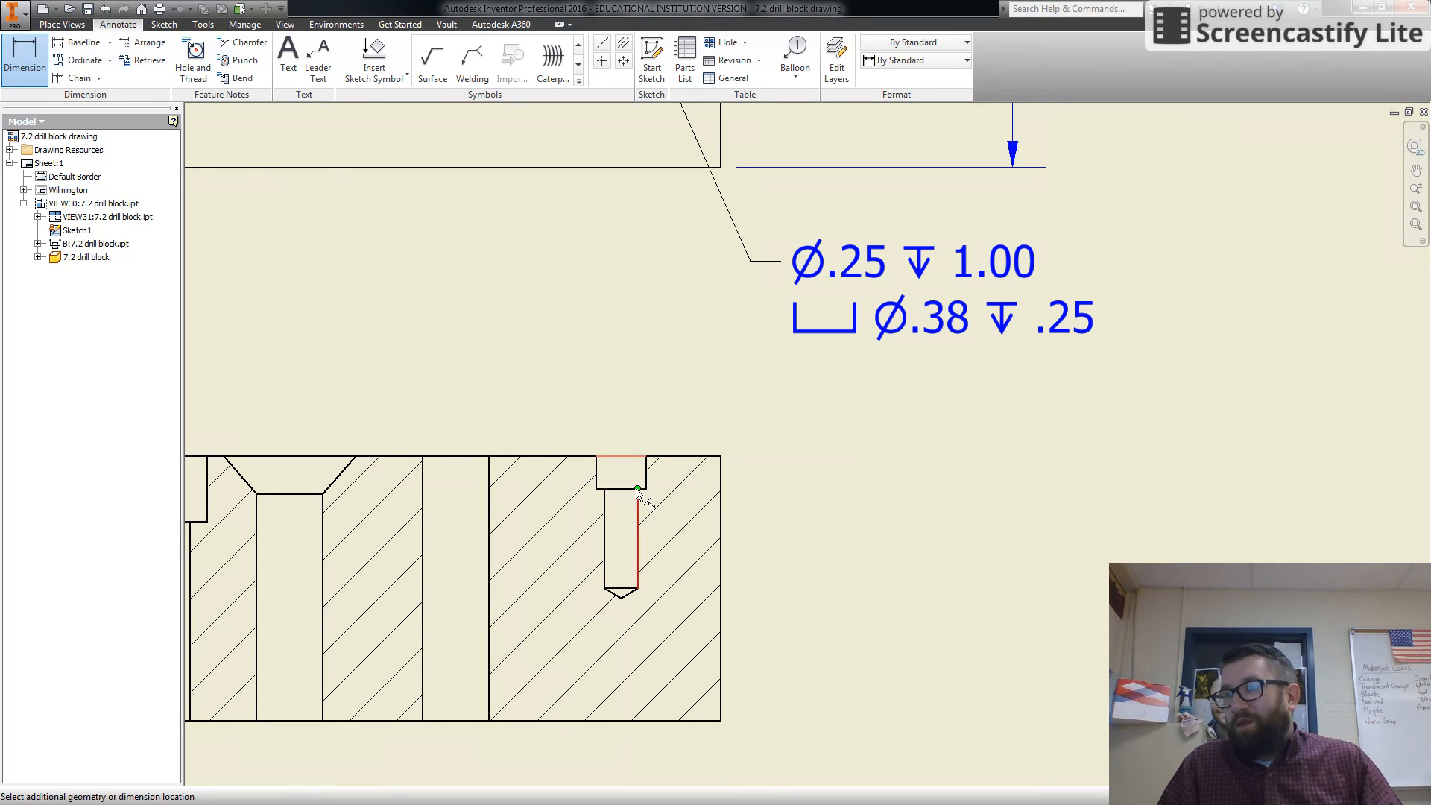
pyautogui.click(636, 488)
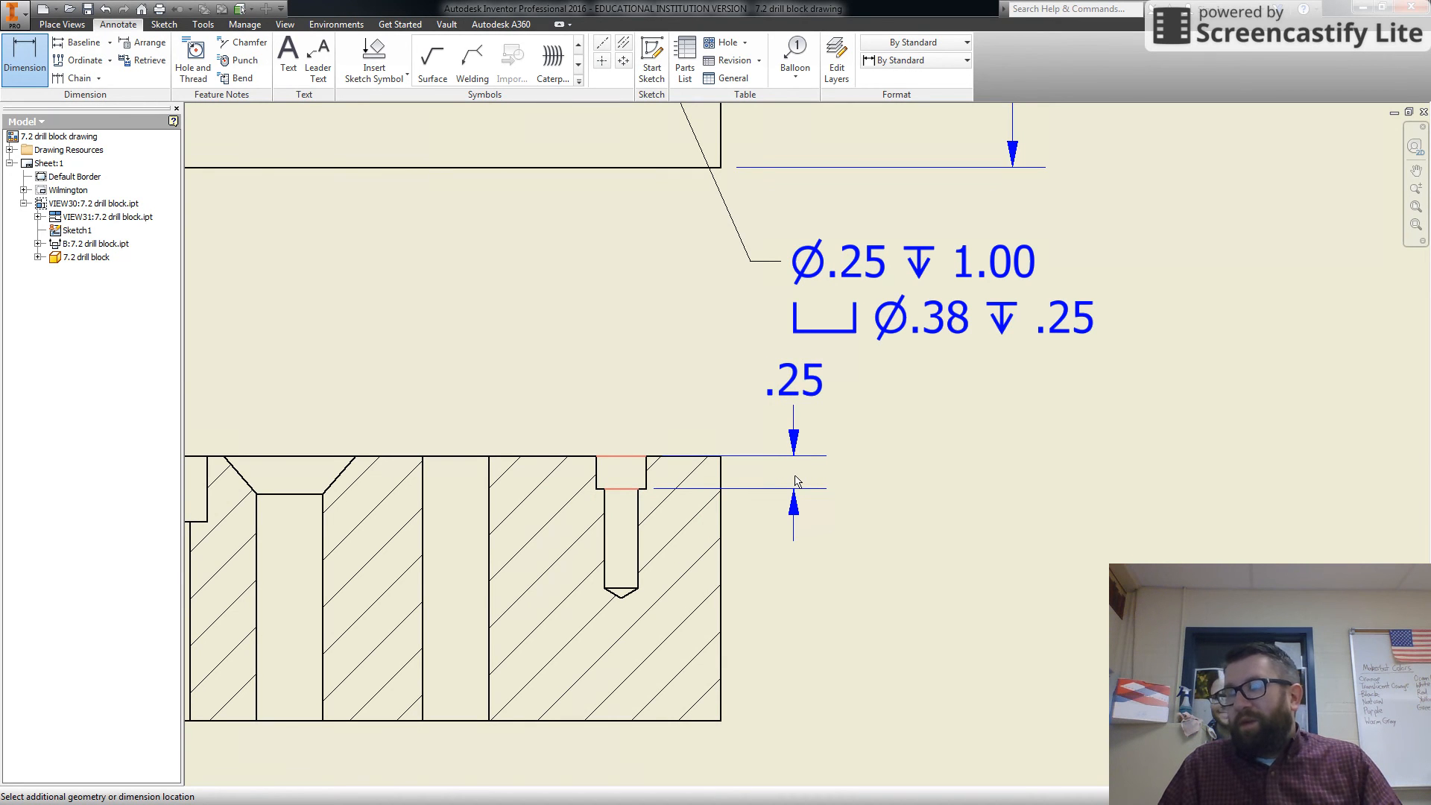
pyautogui.click(795, 481)
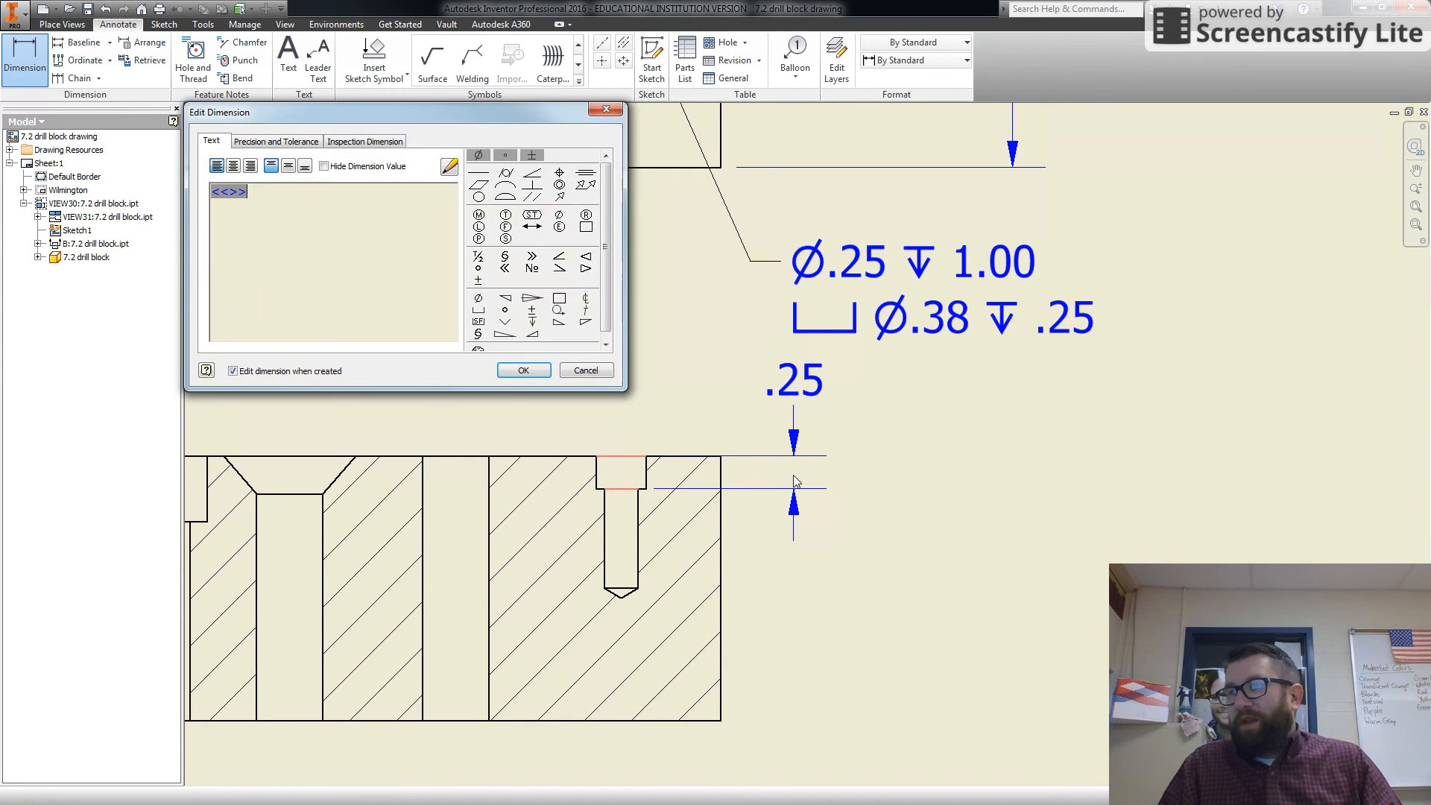
pyautogui.click(524, 370)
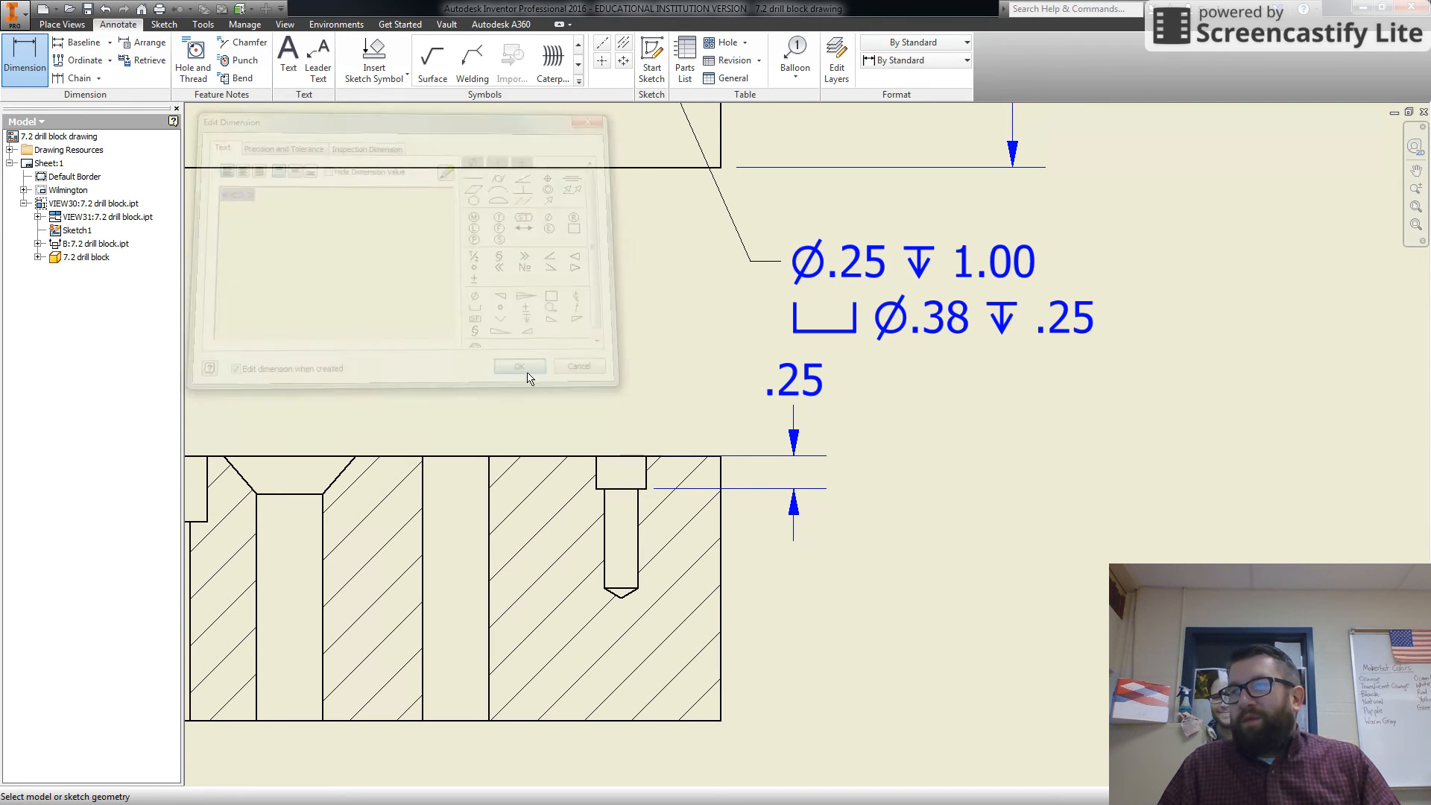
pyautogui.click(640, 457)
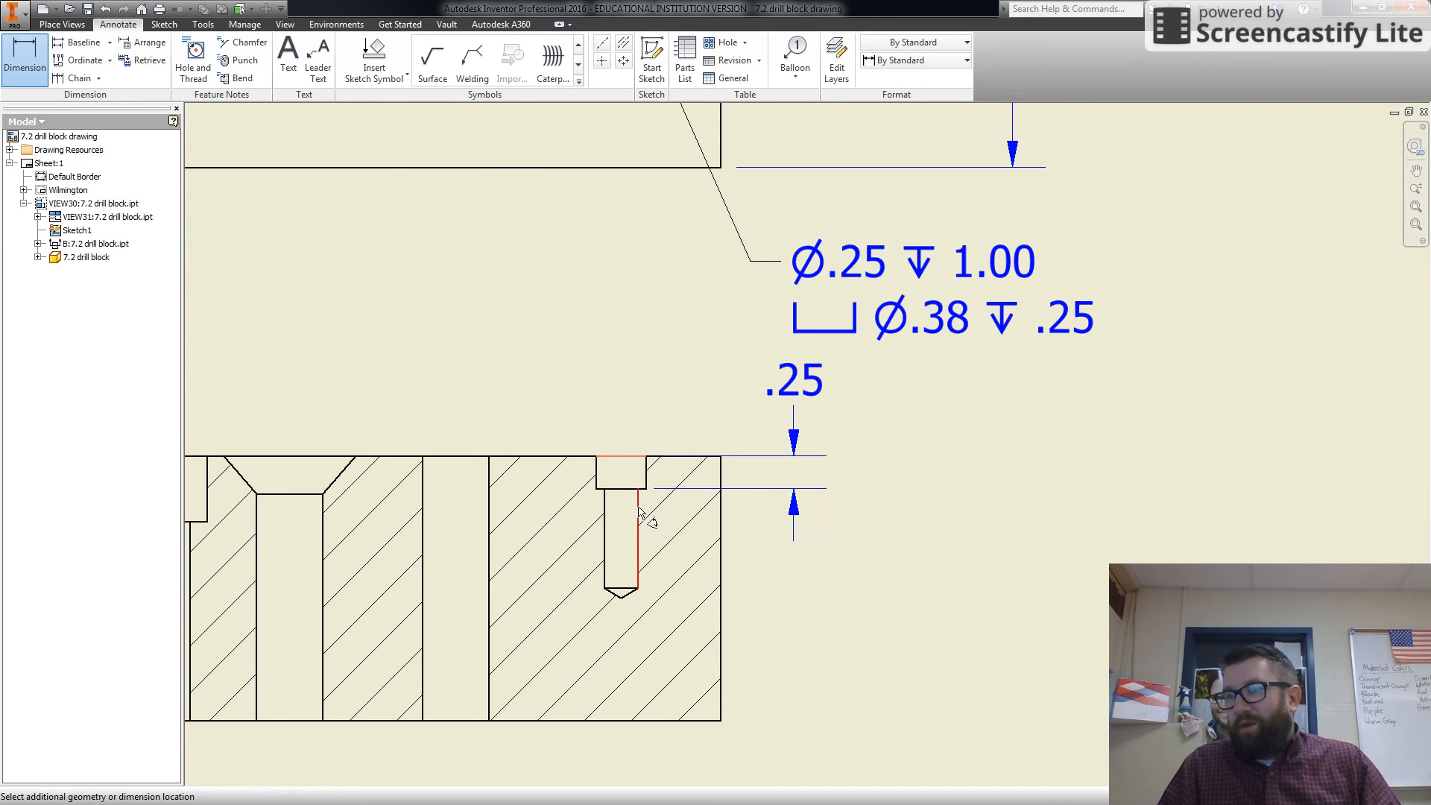
pyautogui.click(626, 596)
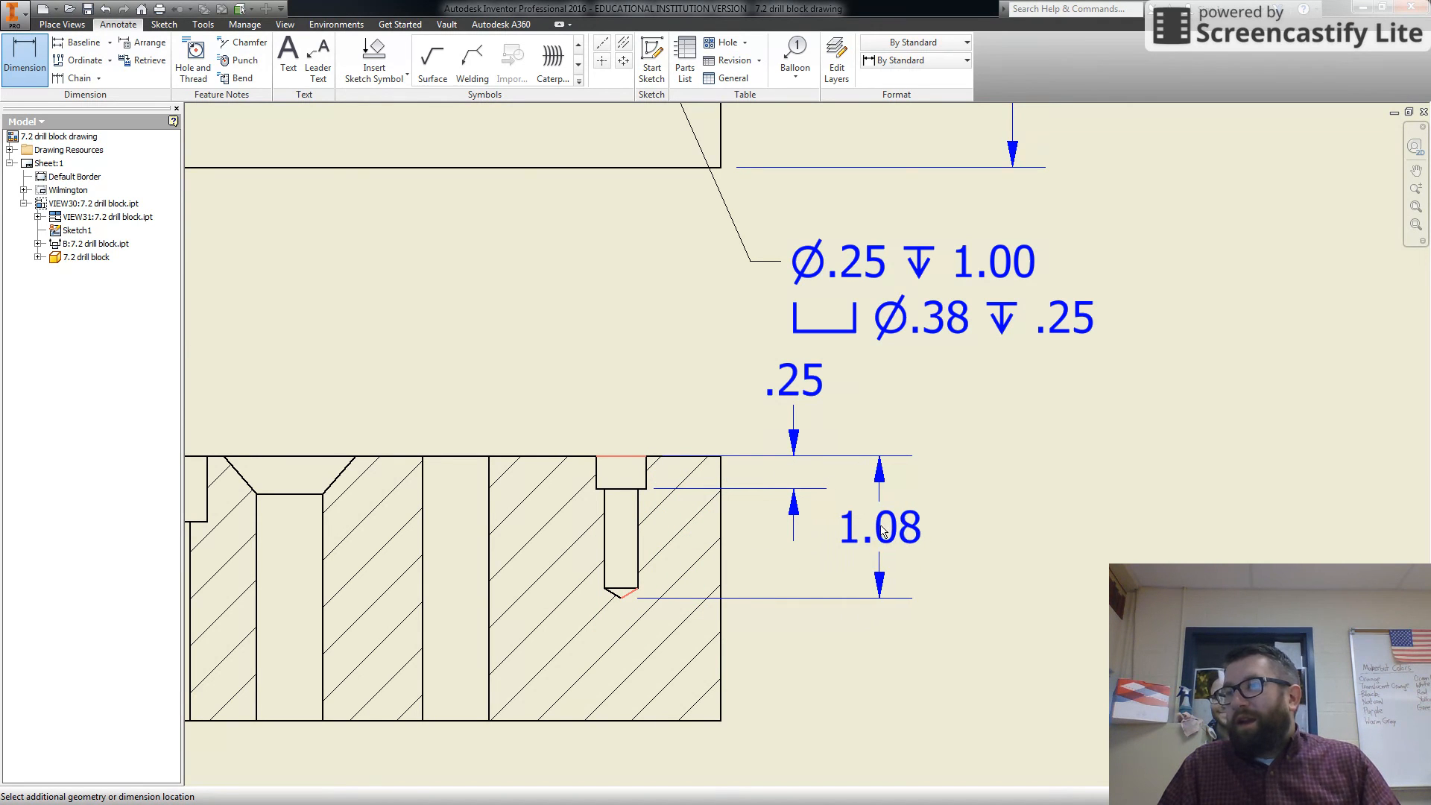
pyautogui.press('Escape')
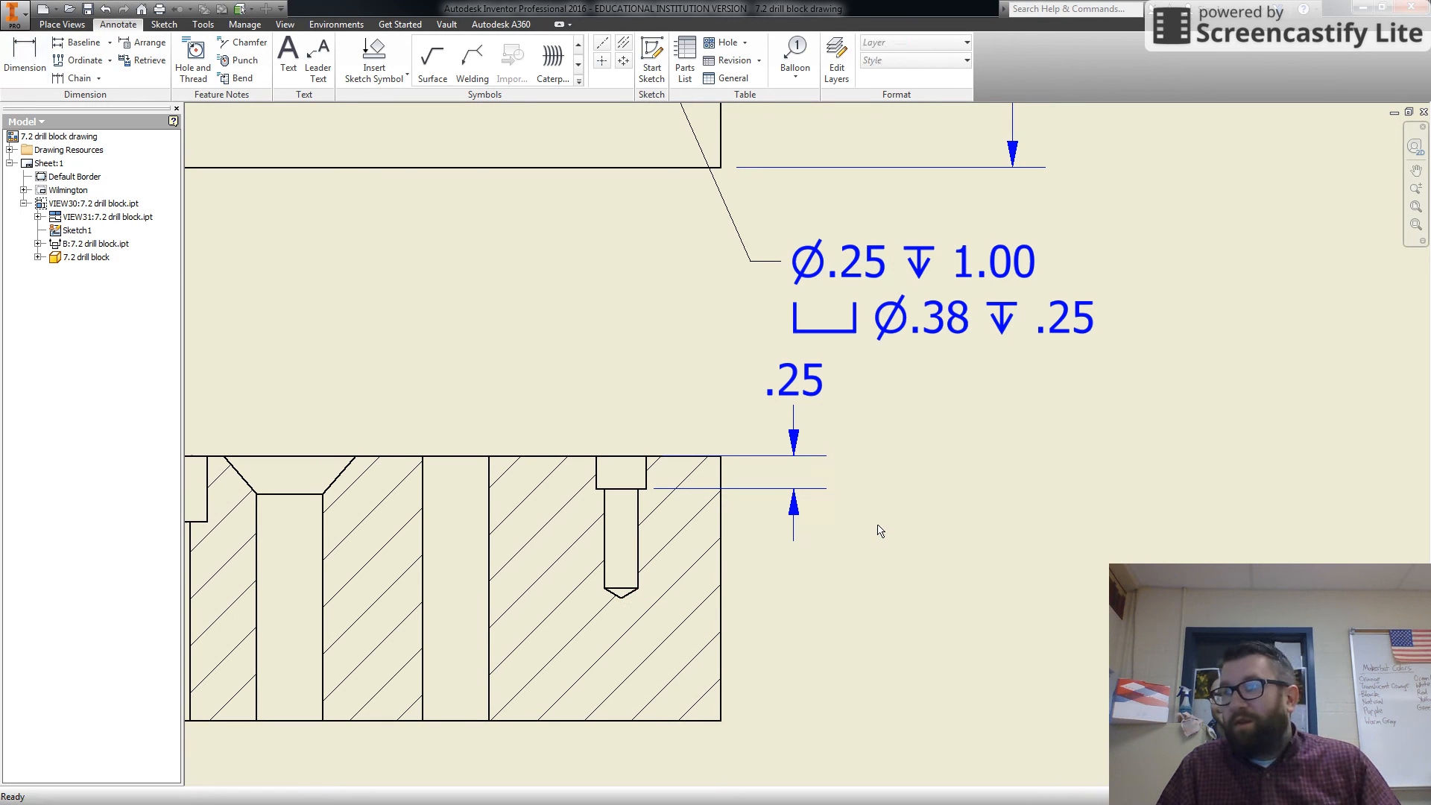
# - Dimension the small hole's drilled depth in section B-B, from the top edge to the line above the drill point, outside the counterbore dimension
pyautogui.click(30, 53)
pyautogui.click(30, 54)
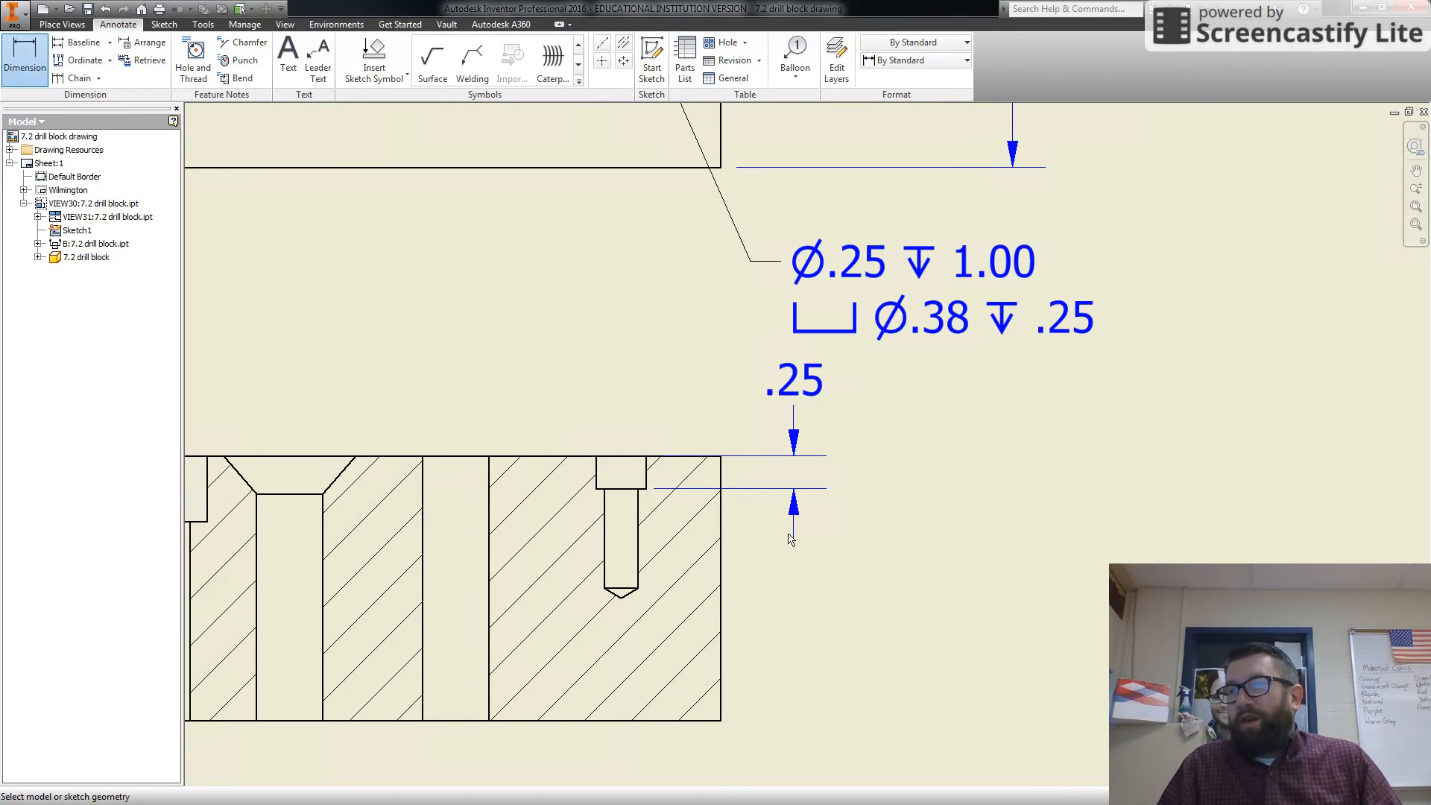
pyautogui.click(636, 460)
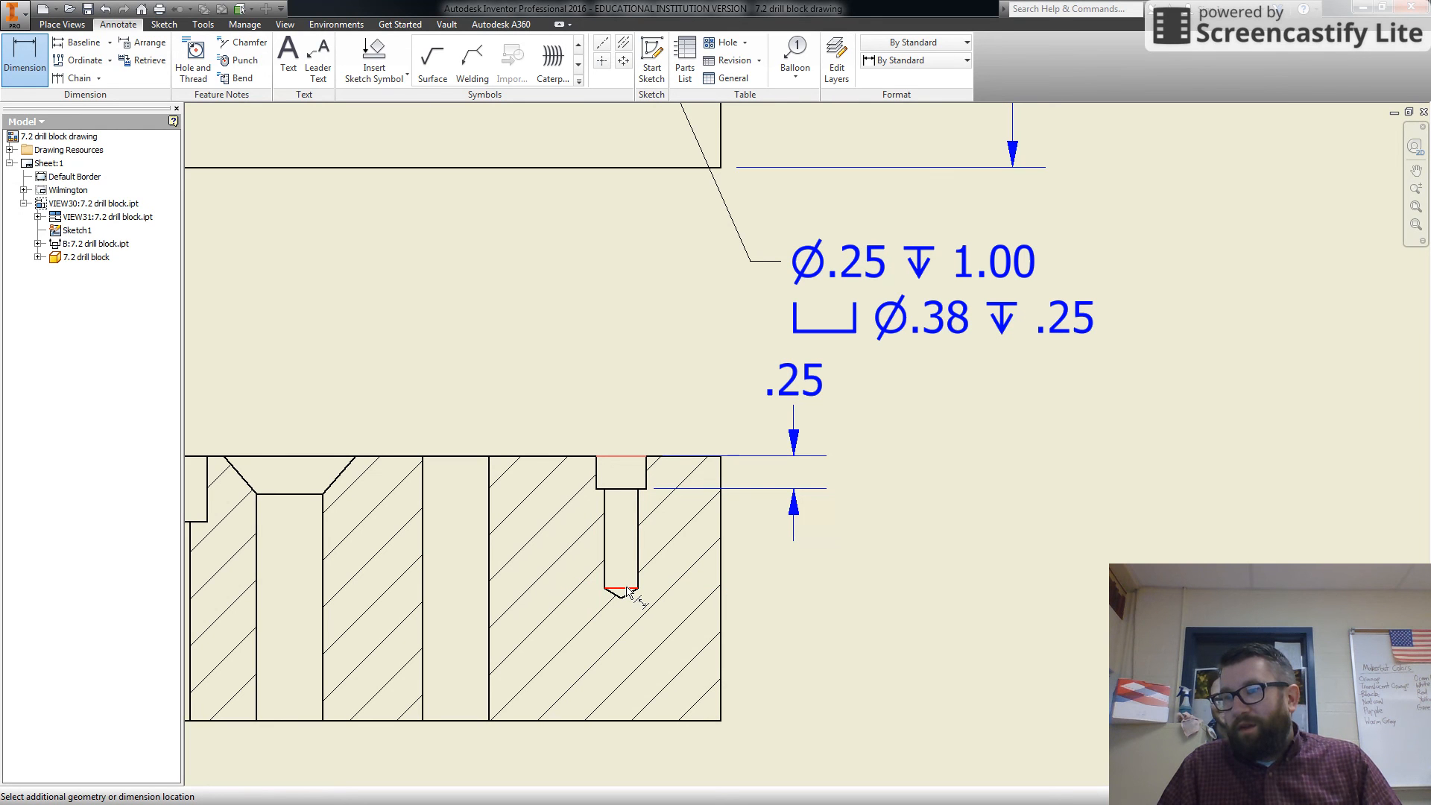
pyautogui.click(625, 589)
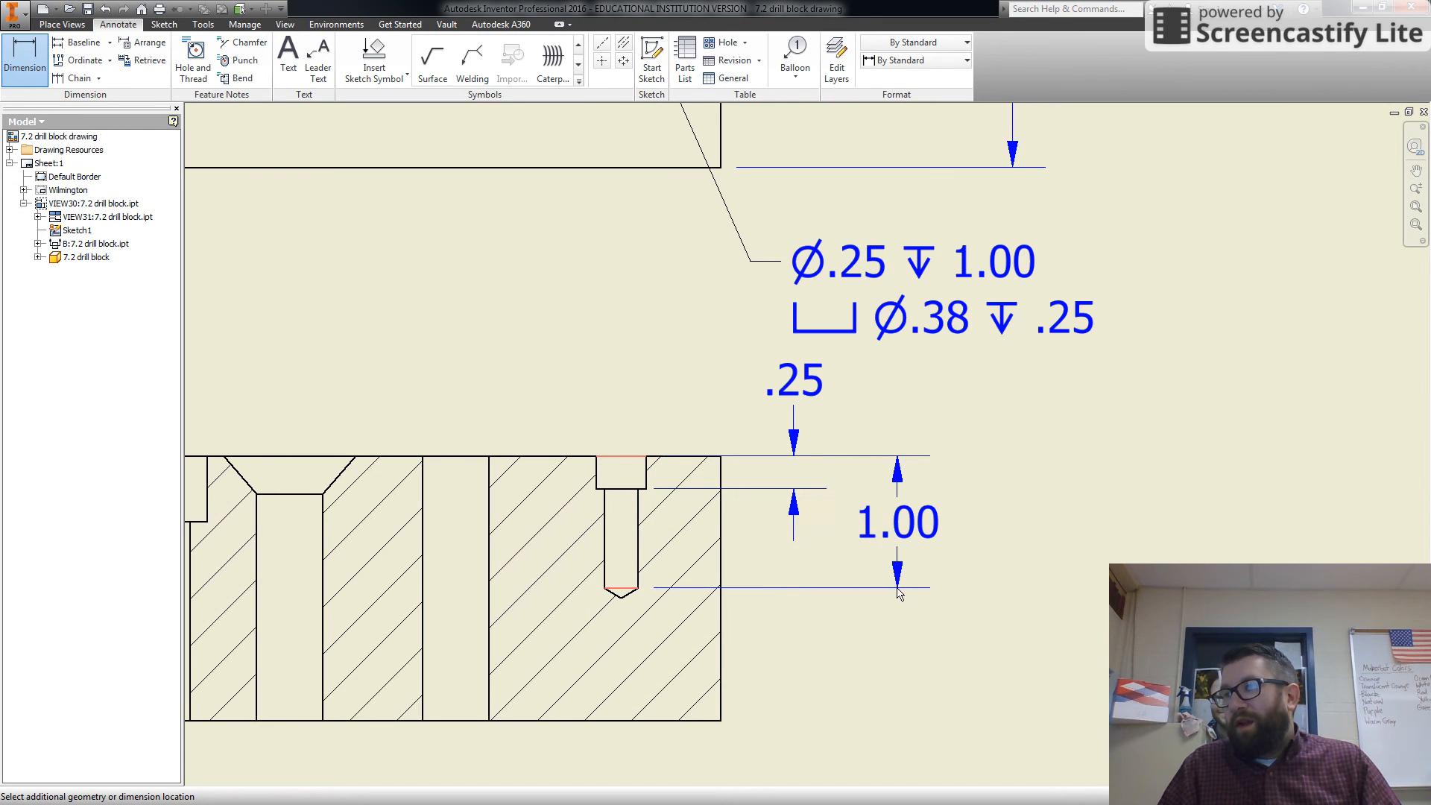
pyautogui.click(898, 592)
pyautogui.click(516, 360)
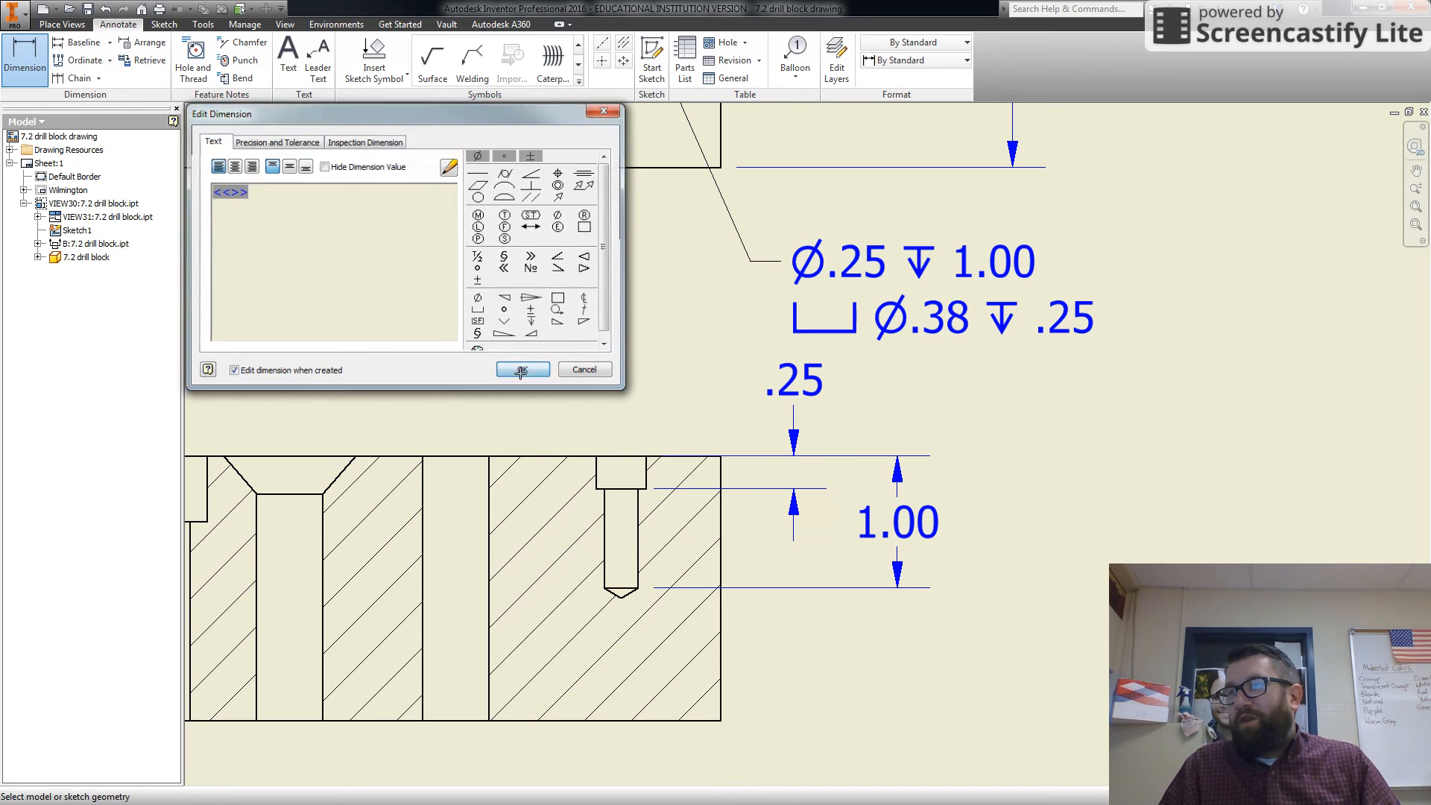
# - Place a shaded isometric base view of the 7.2 drill block part in the empty area right of the orthographic views, with hidden lines removed
pyautogui.scroll(5, 492, 463)
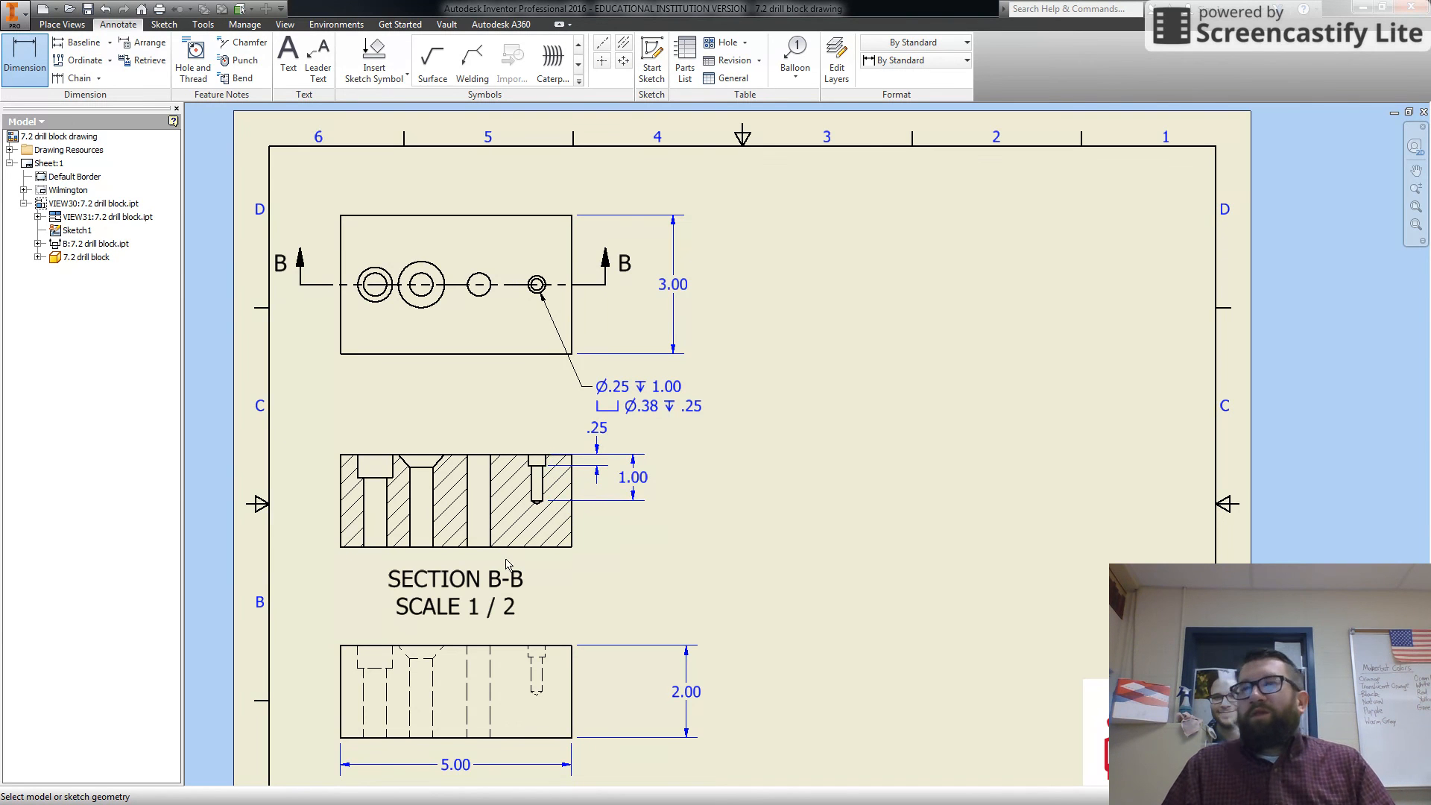
pyautogui.scroll(-3, 525, 455)
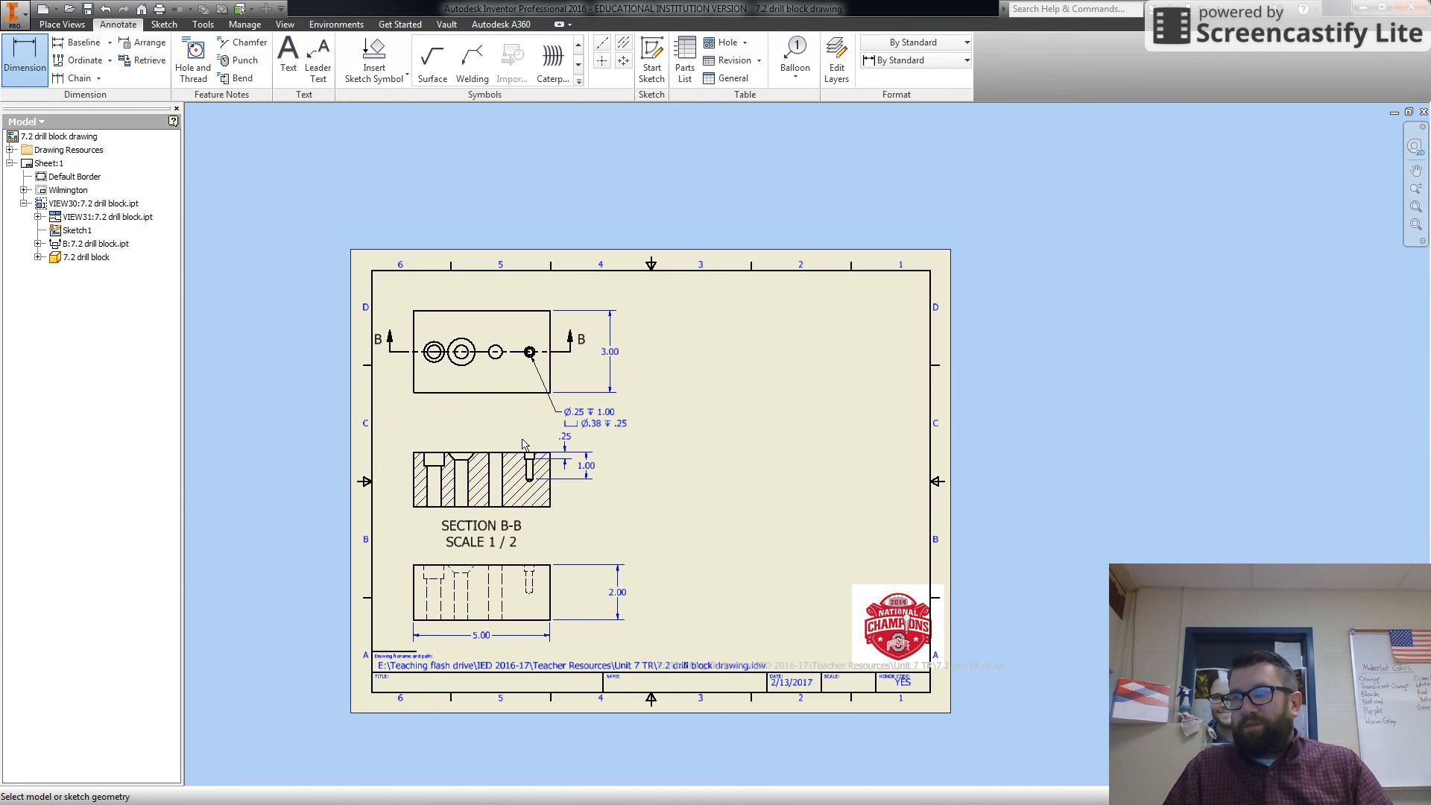
pyautogui.scroll(3, 561, 403)
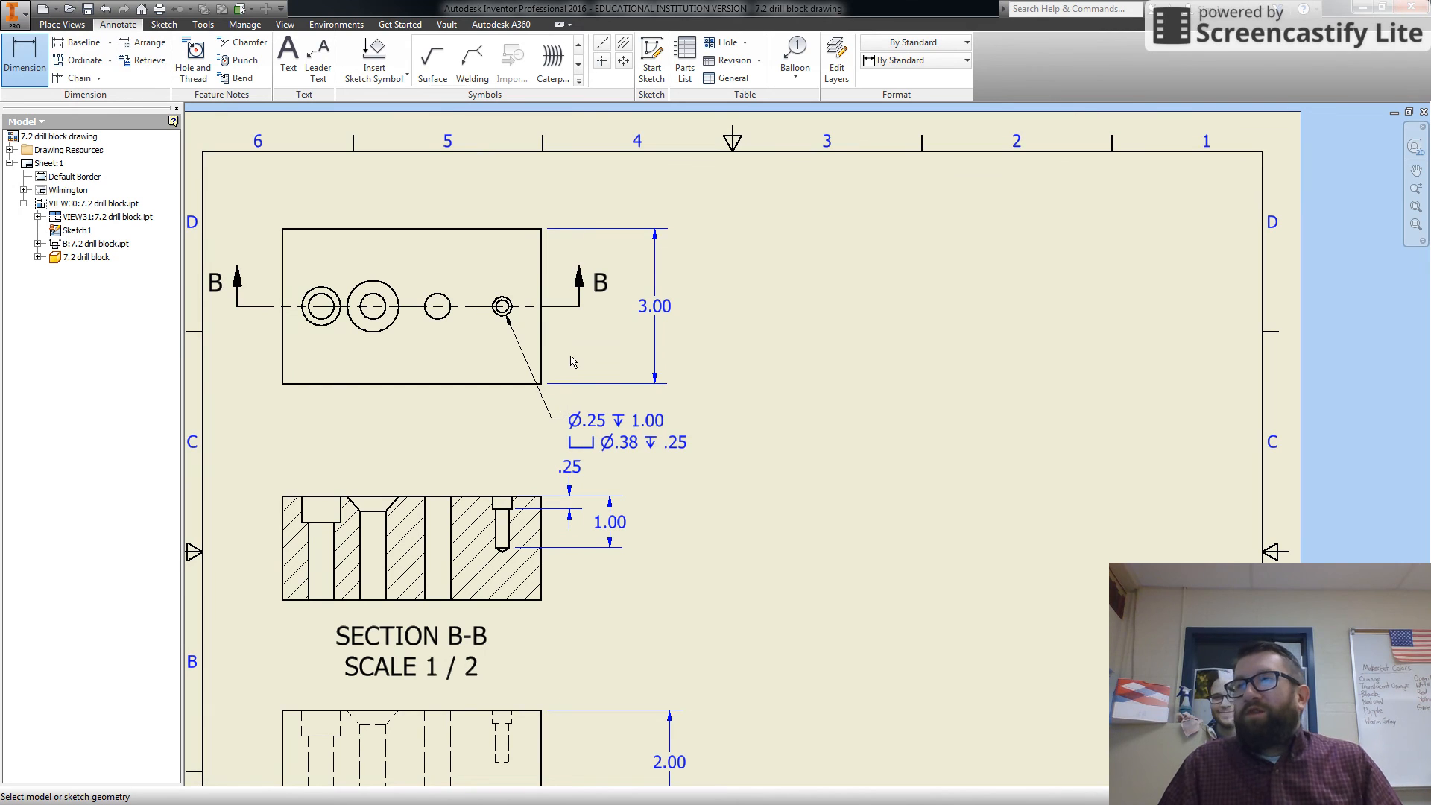
pyautogui.click(62, 25)
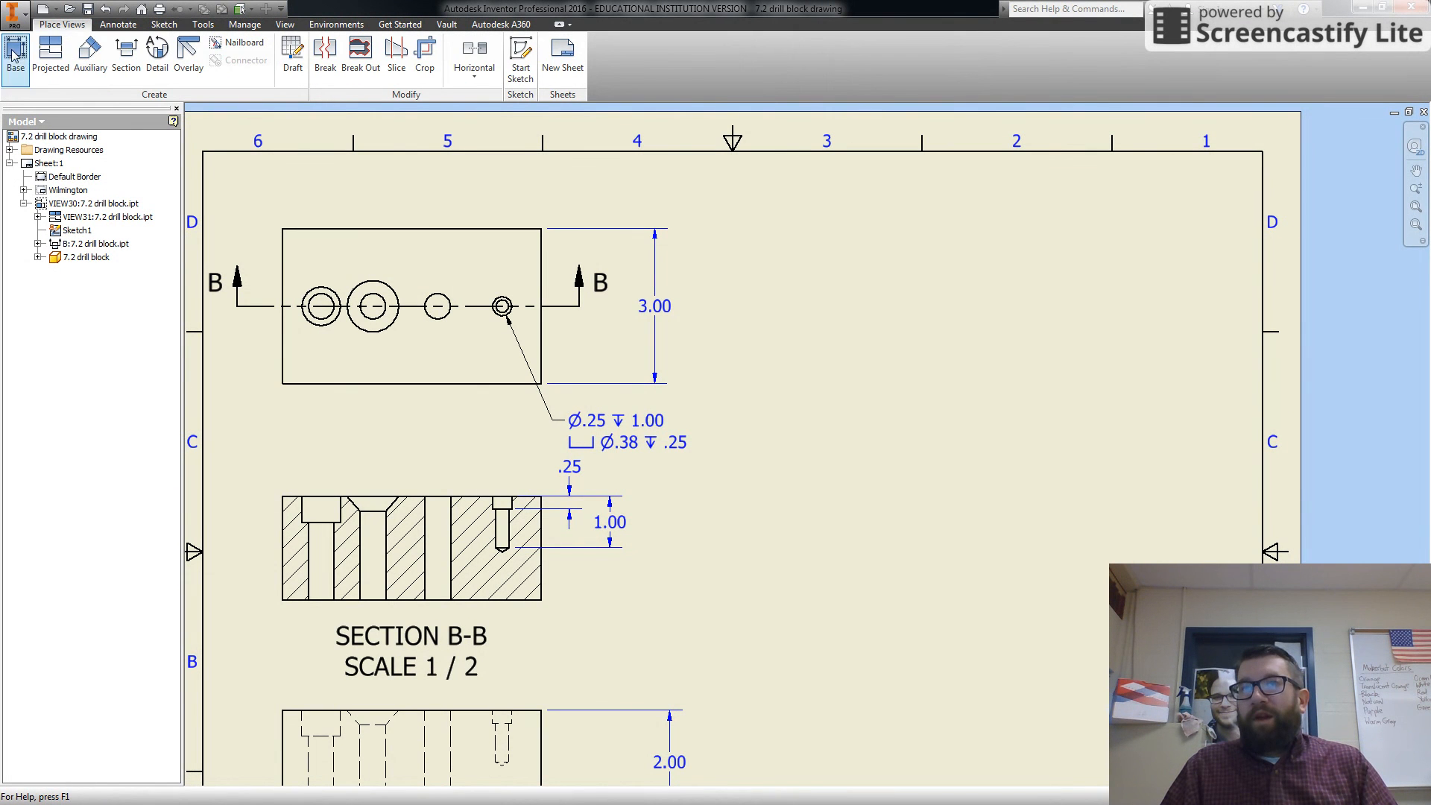
pyautogui.click(15, 56)
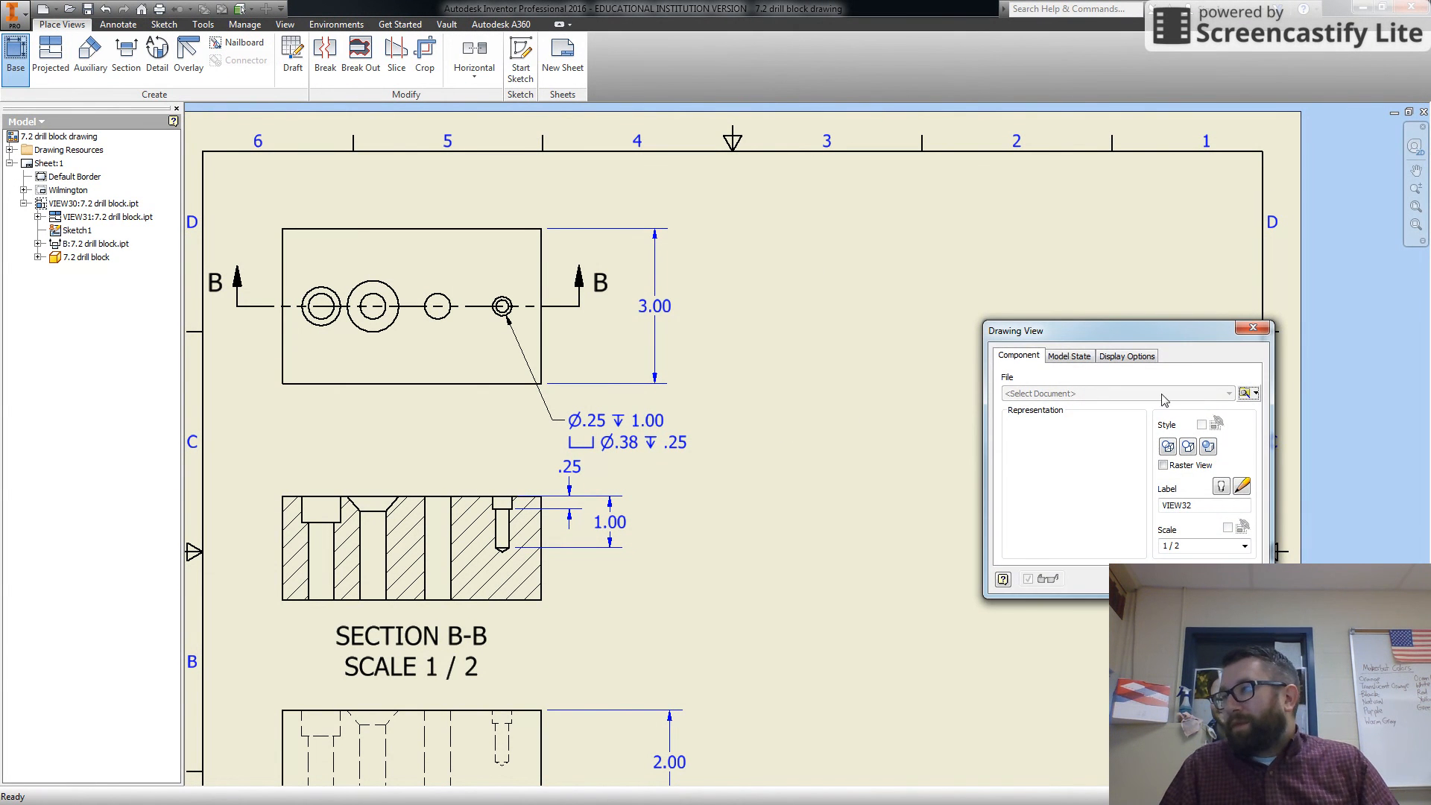
pyautogui.click(1249, 394)
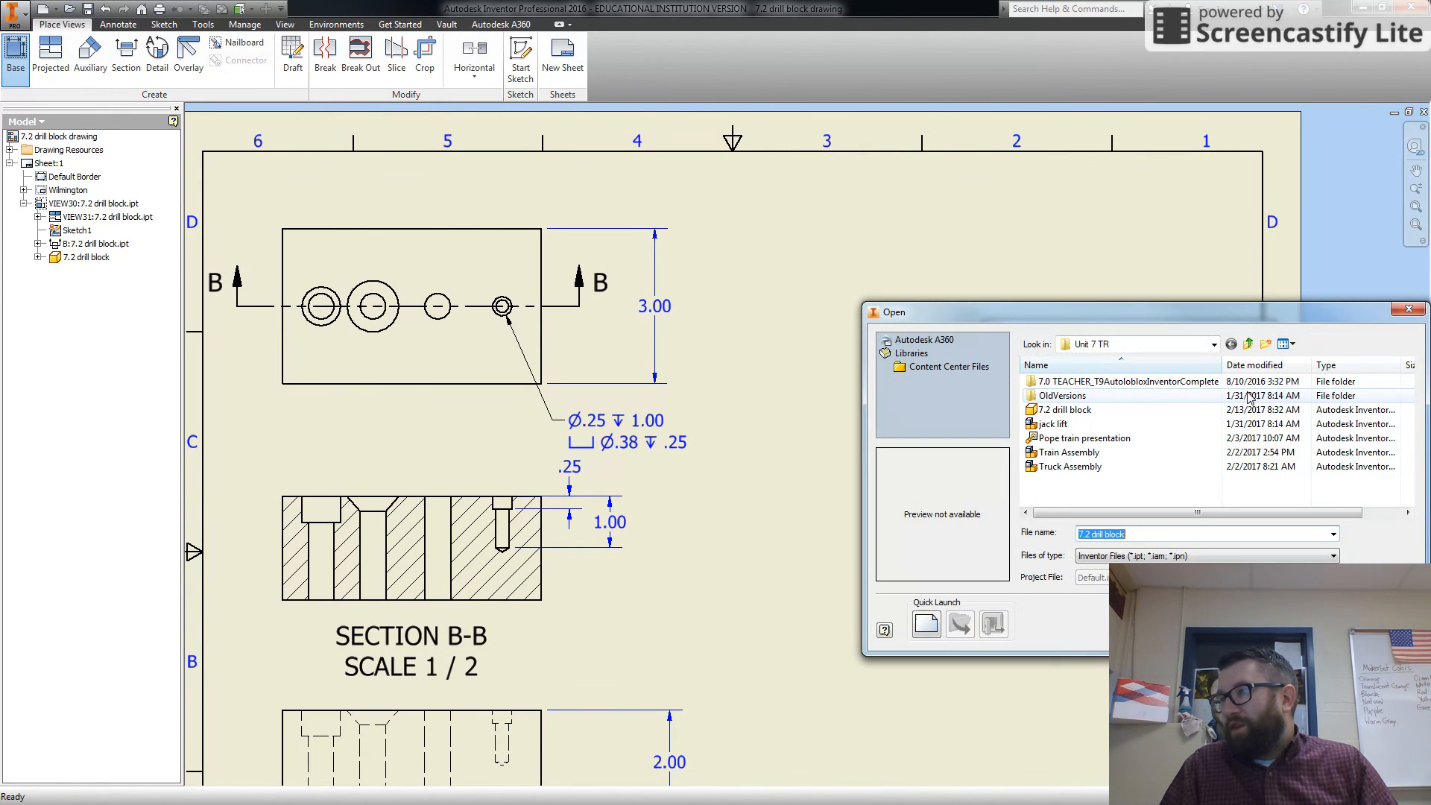
pyautogui.click(1066, 409)
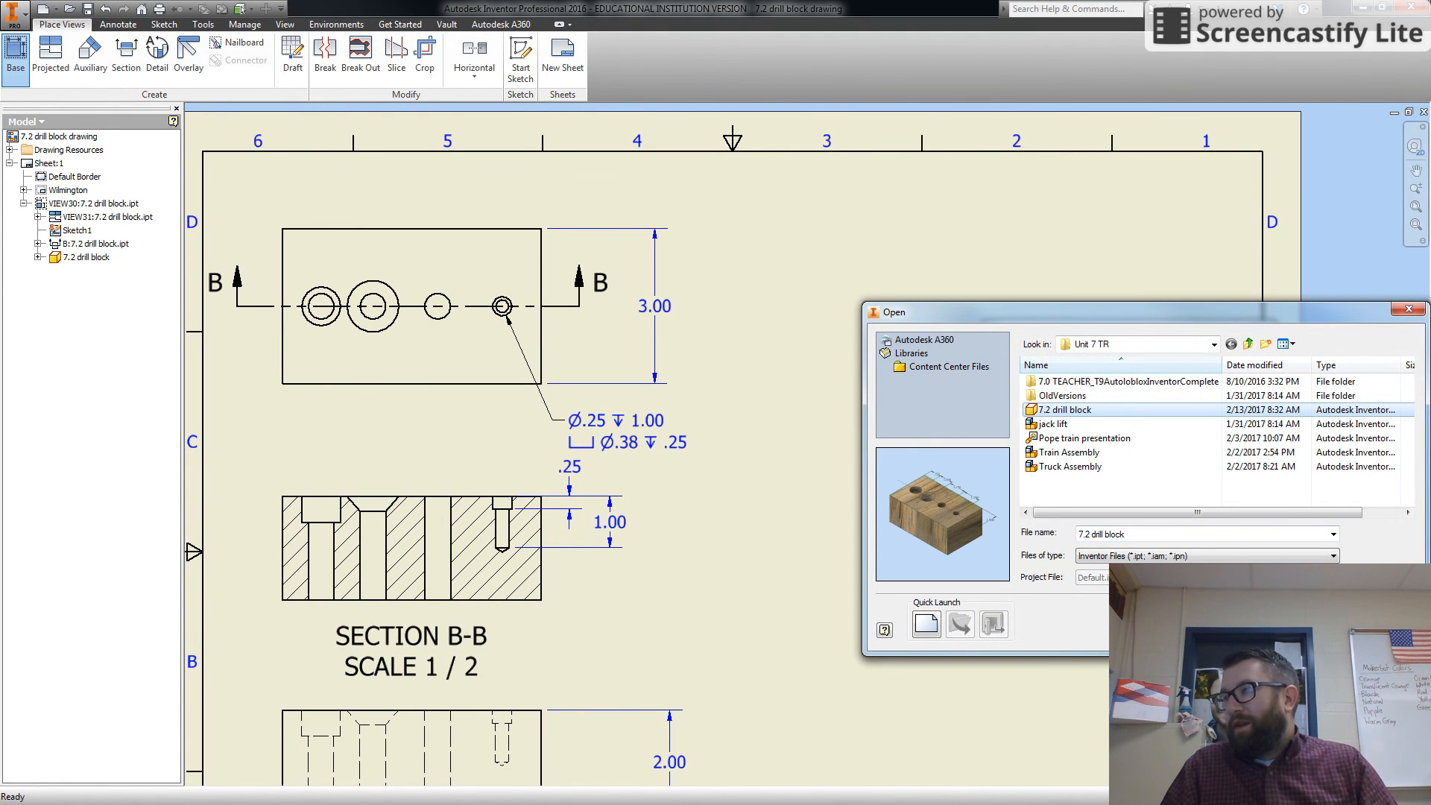
pyautogui.click(1323, 631)
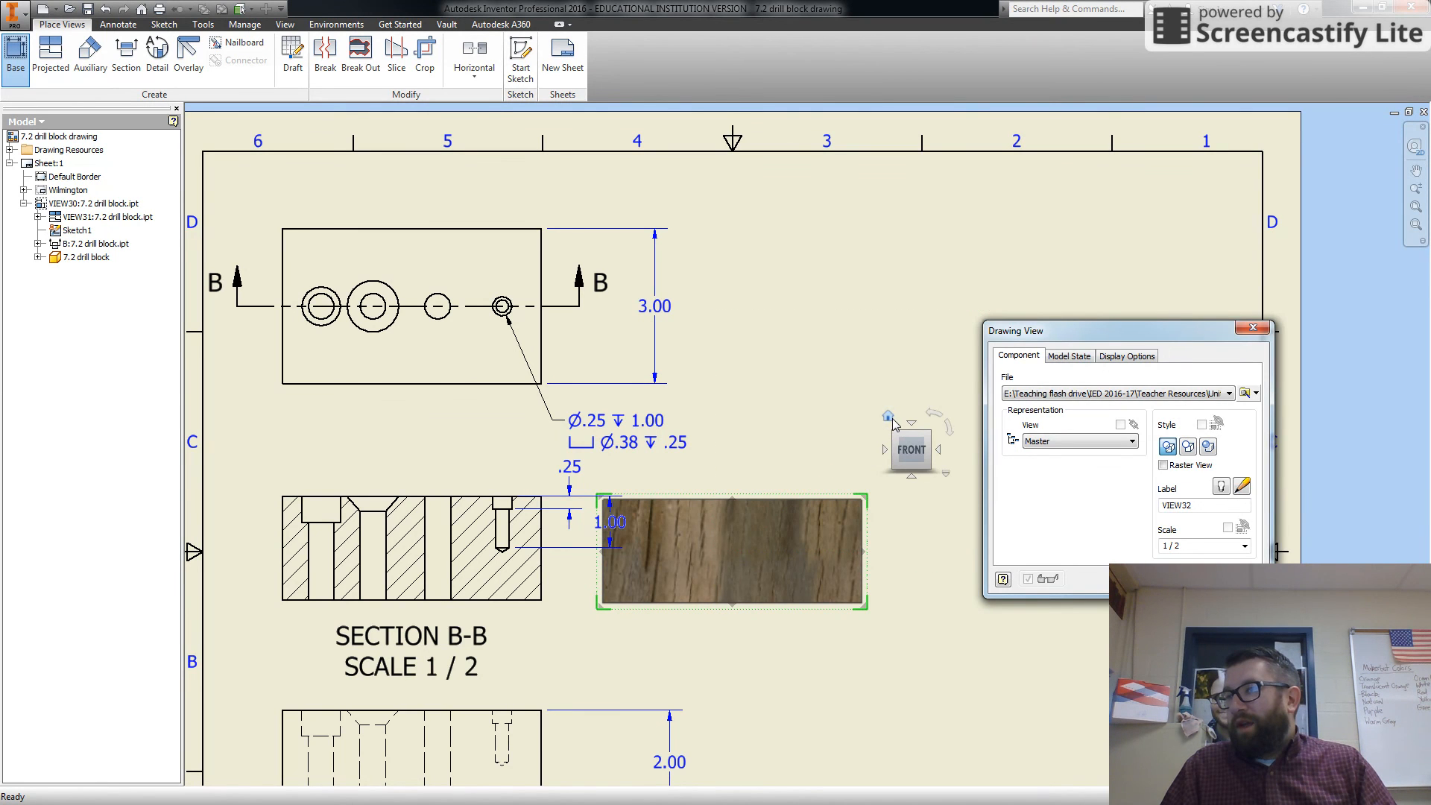
pyautogui.click(890, 417)
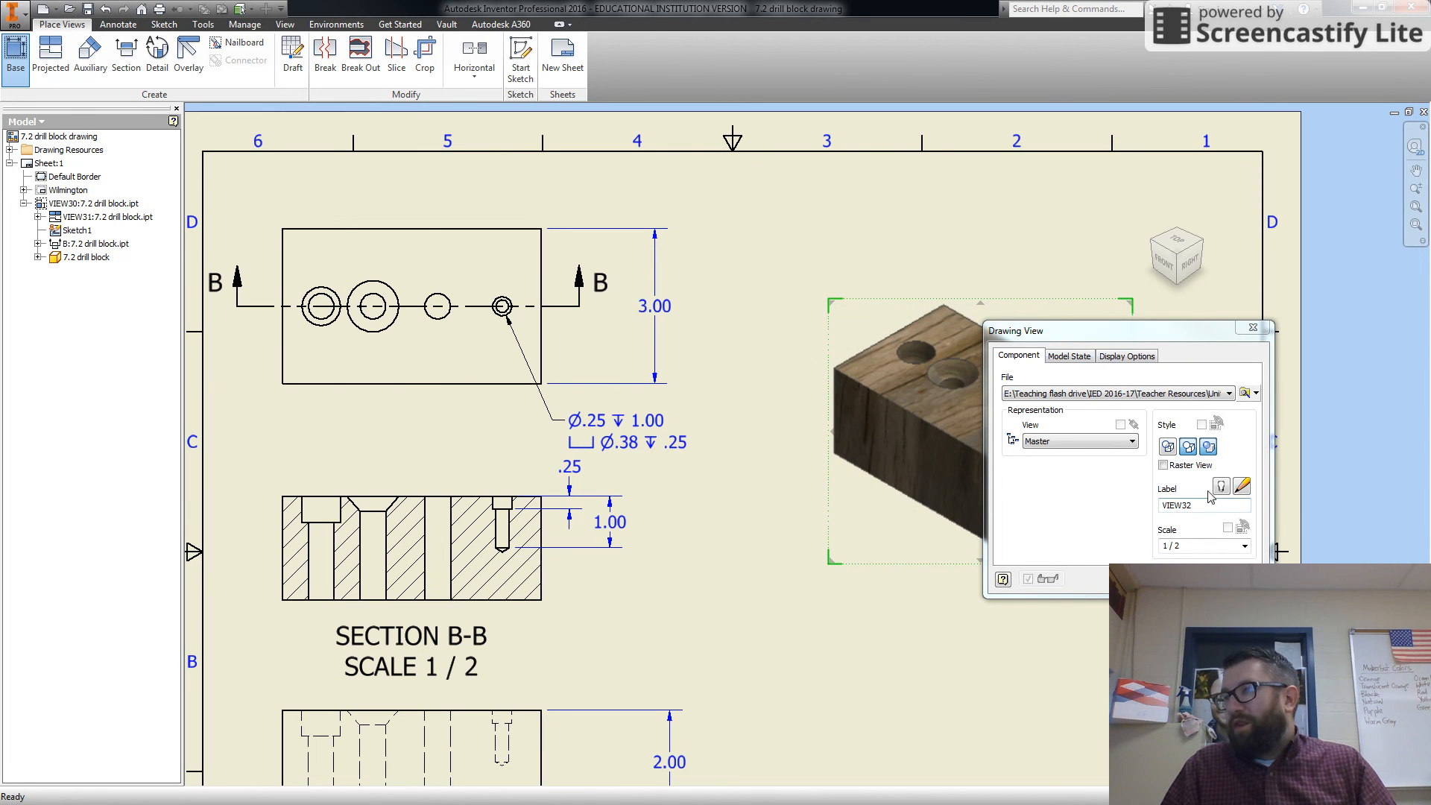
pyautogui.click(1168, 579)
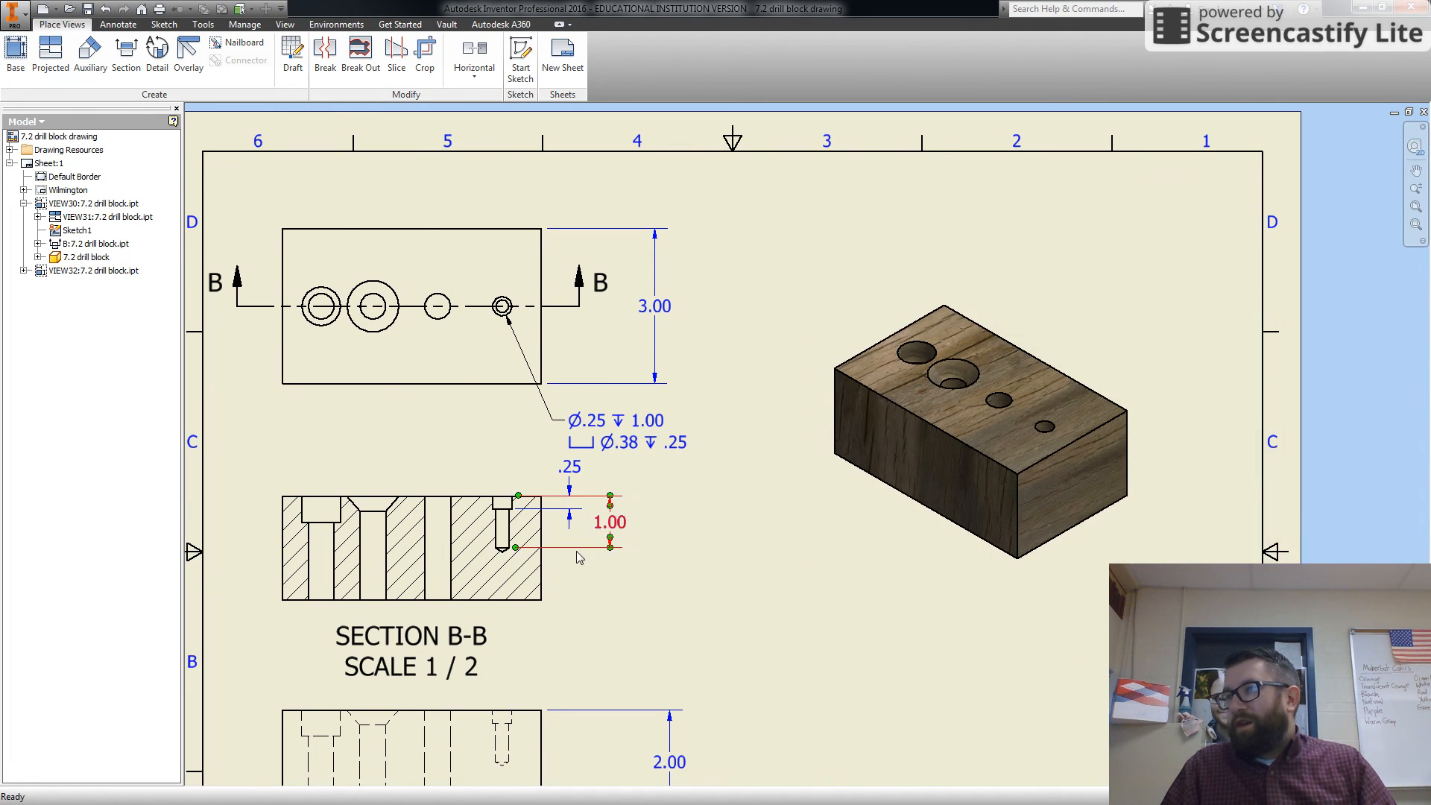
# - Expand the sheet's Wilmington title block in the model tree to reach its field text
pyautogui.scroll(3, 564, 566)
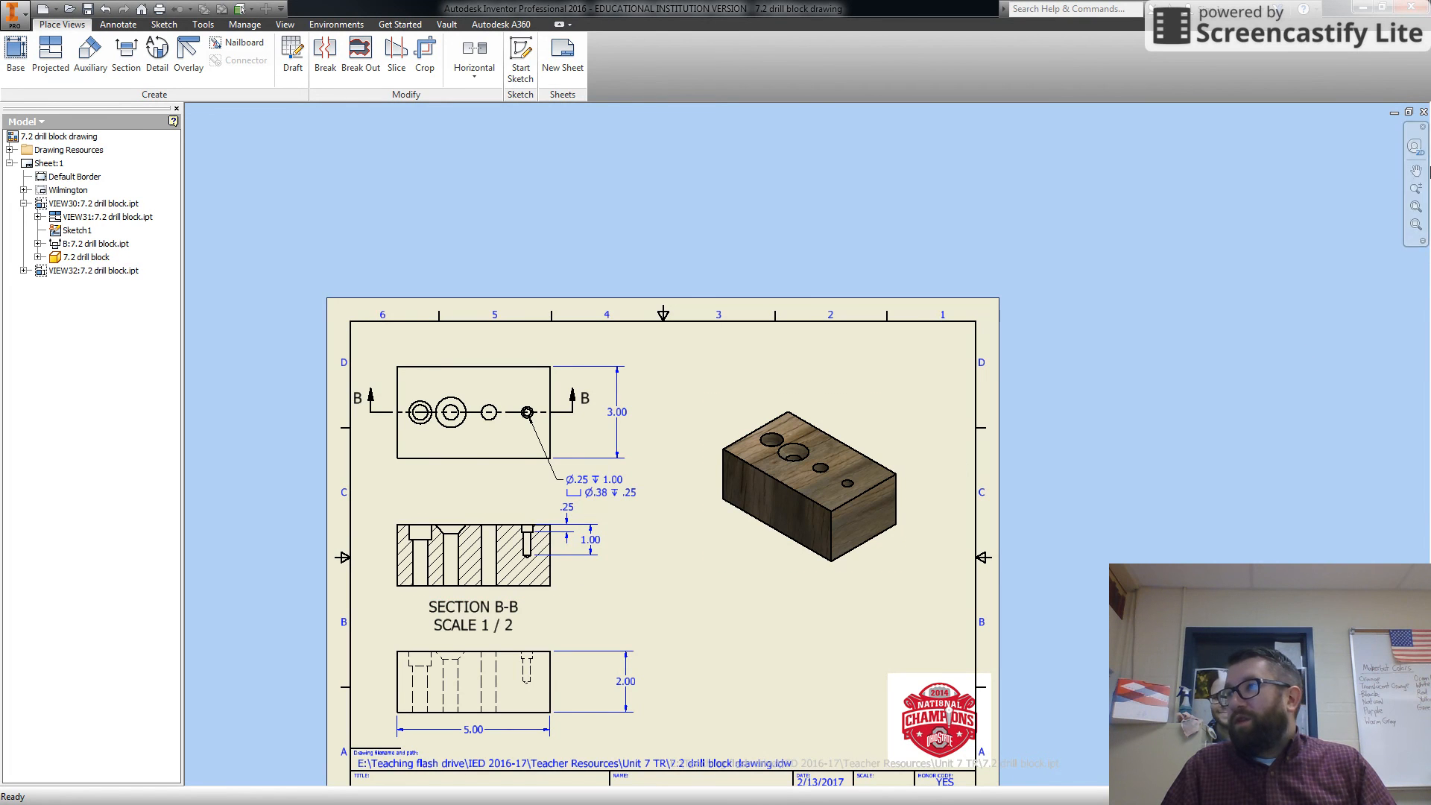
pyautogui.click(1415, 171)
pyautogui.moveTo(673, 540)
pyautogui.mouseDown()
pyautogui.moveTo(700, 396)
pyautogui.moveTo(665, 405)
pyautogui.mouseUp()
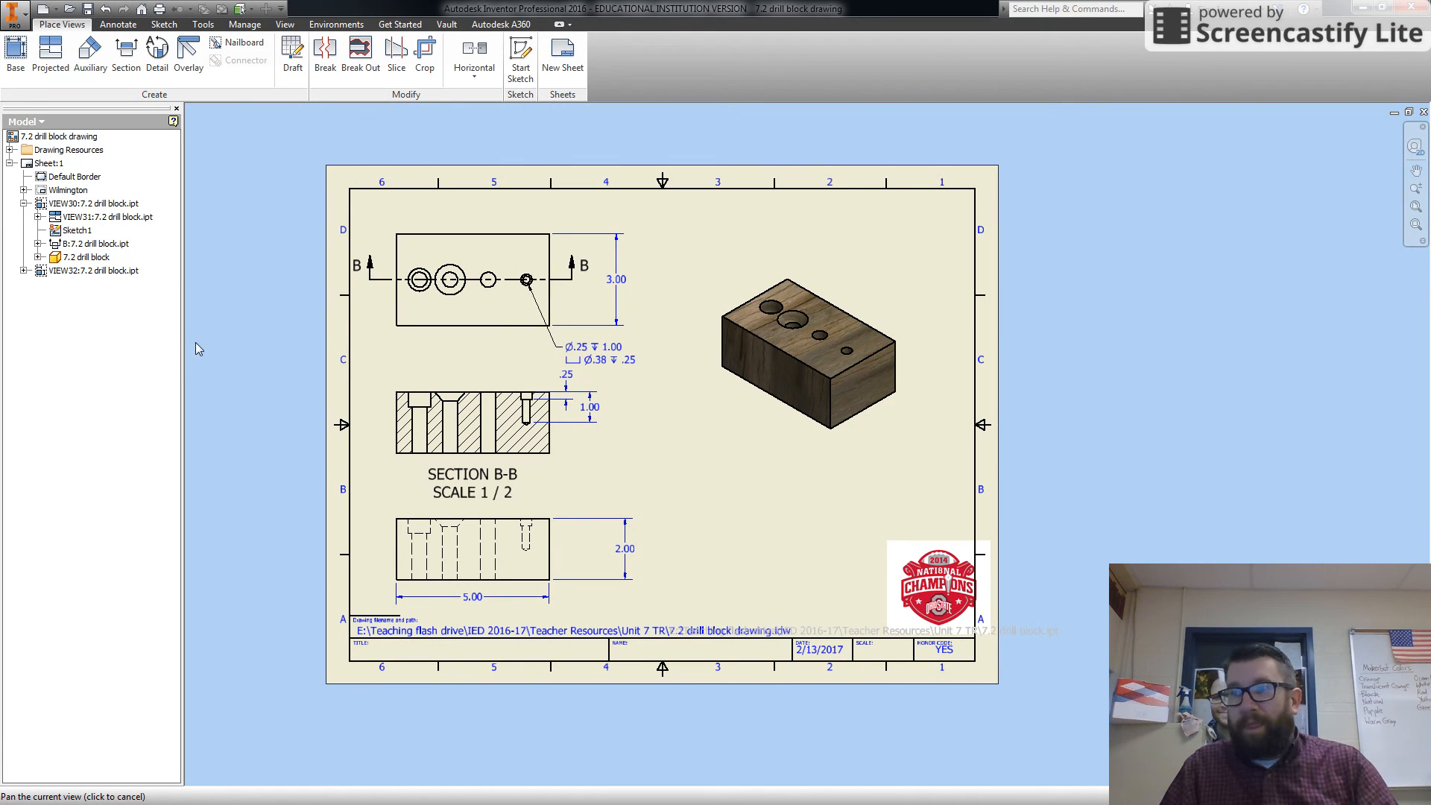
pyautogui.press('Escape')
pyautogui.click(24, 190)
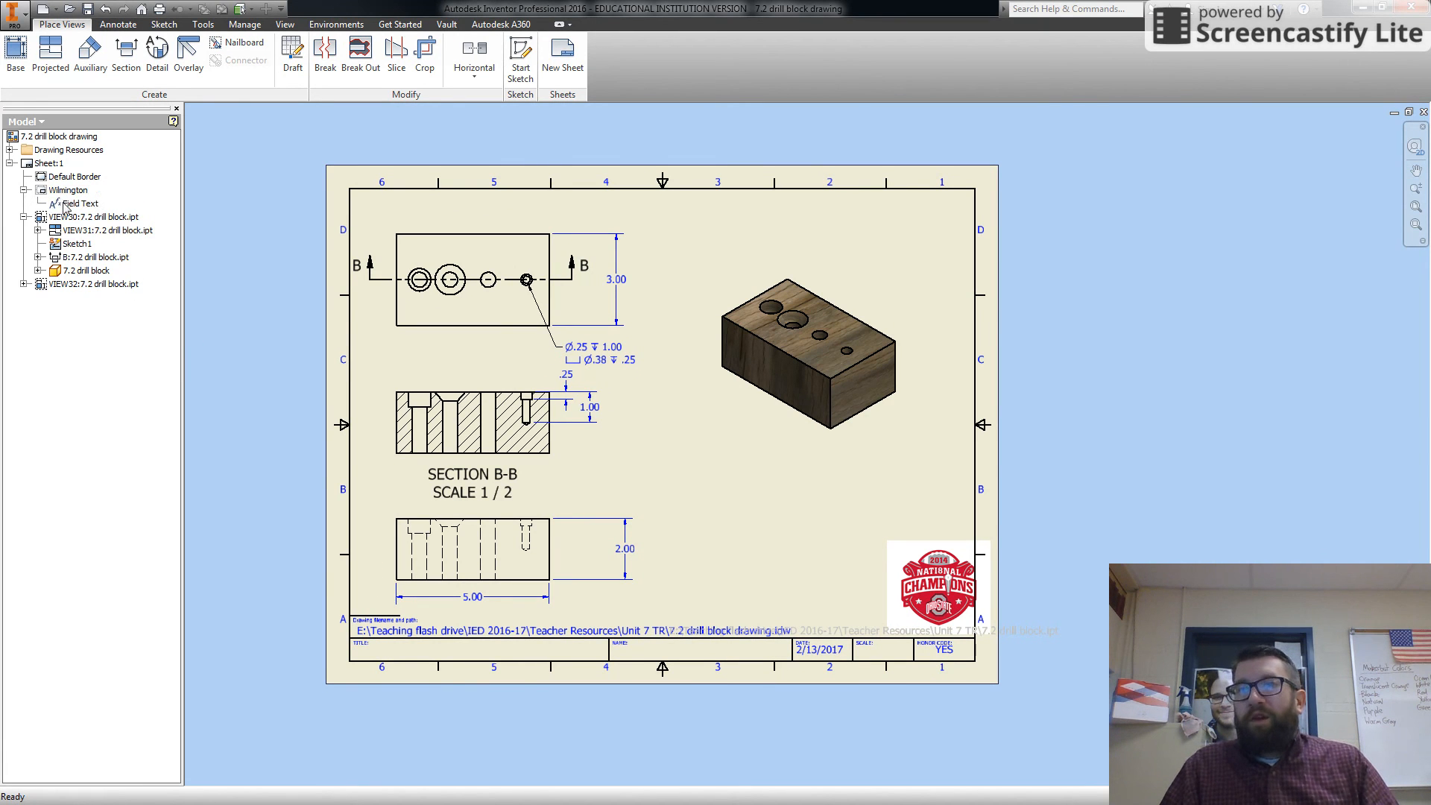